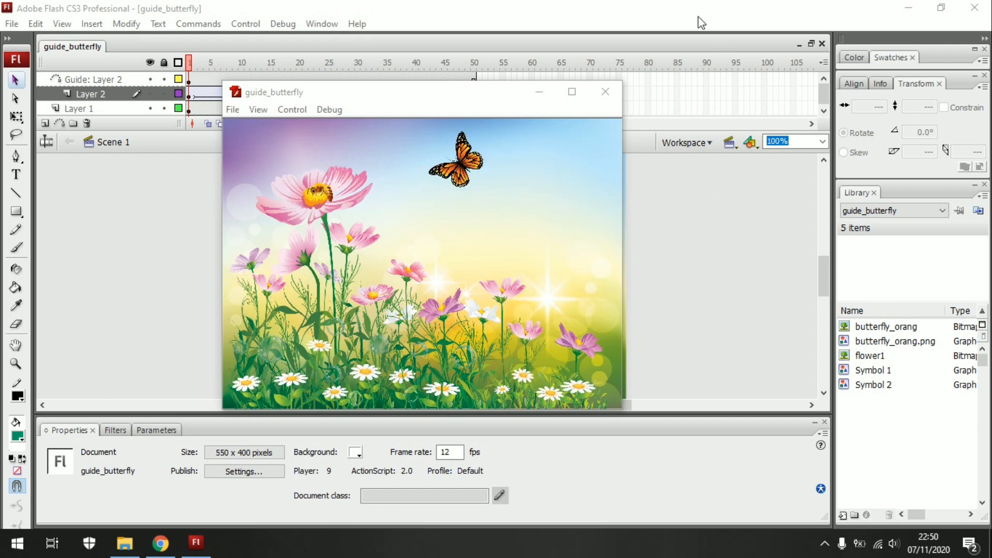
Step: Close the guide_butterfly movie preview and create a new blank Flash document
left_click_drag(417, 96, 420, 85)
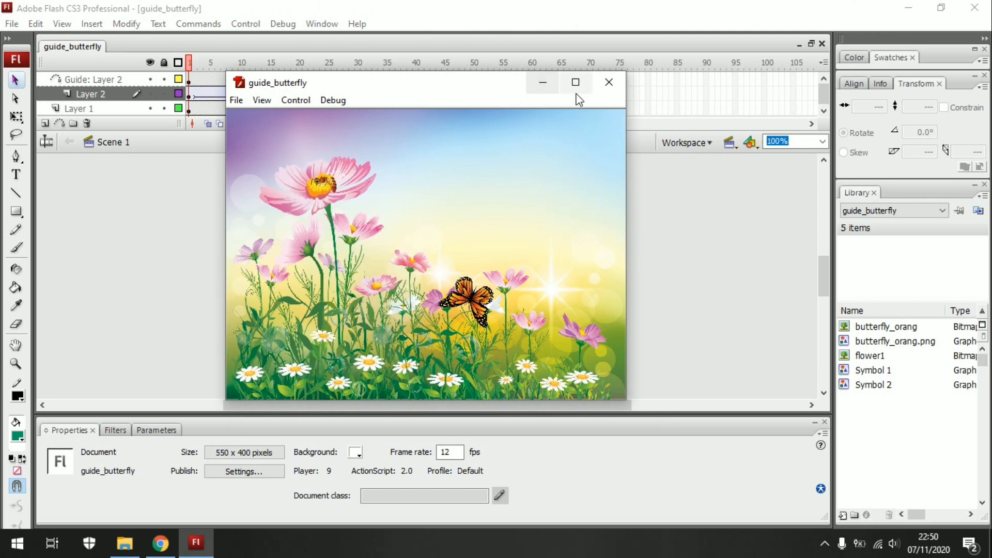
left_click(609, 82)
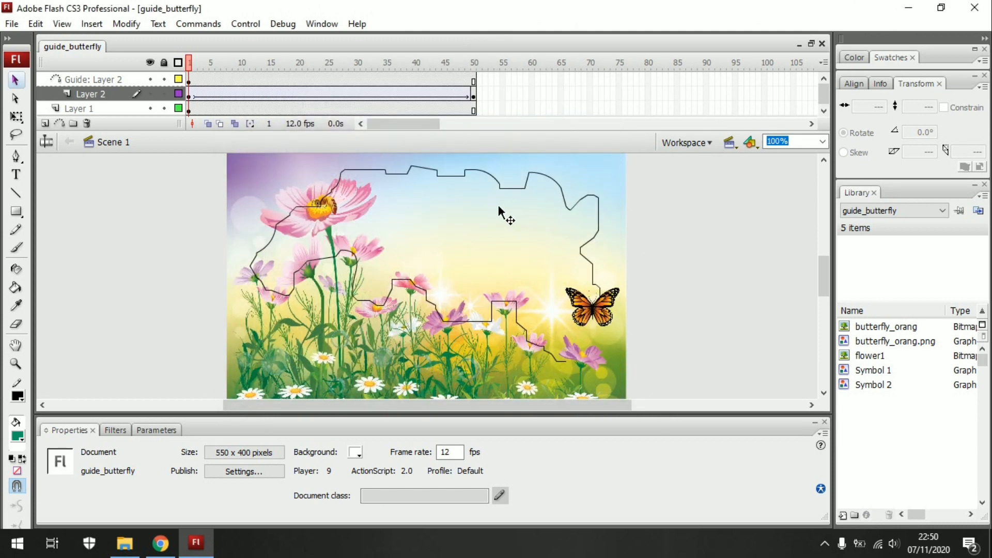
key("ctrl+n")
left_click(641, 404)
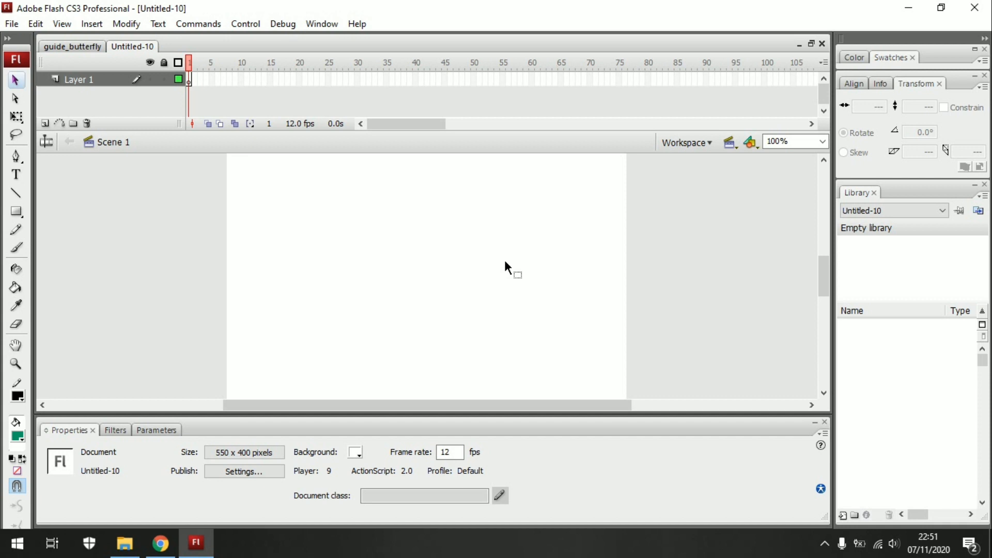
Step: Import the flower1 and butterfly_orang images together into the new document's library
left_click(12, 25)
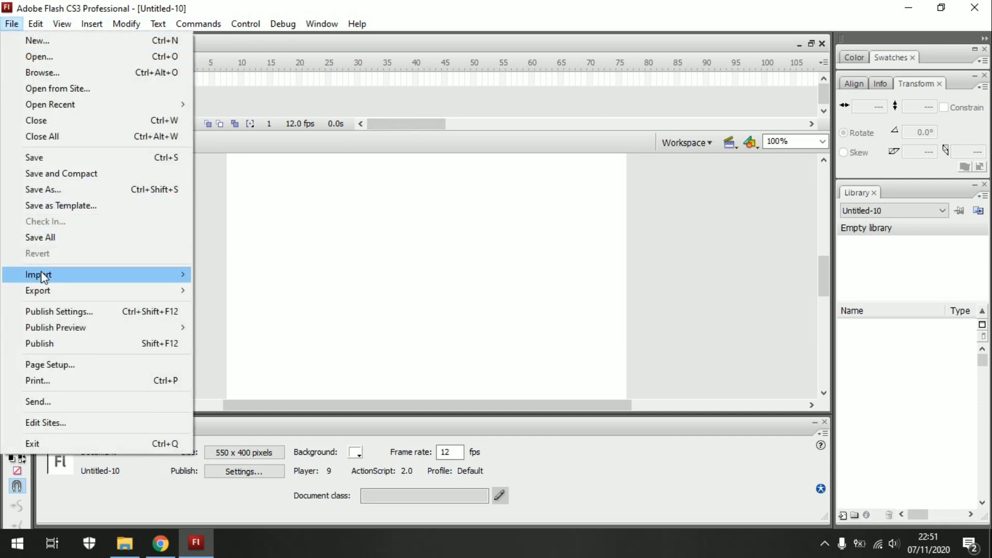
mouse_move(43, 275)
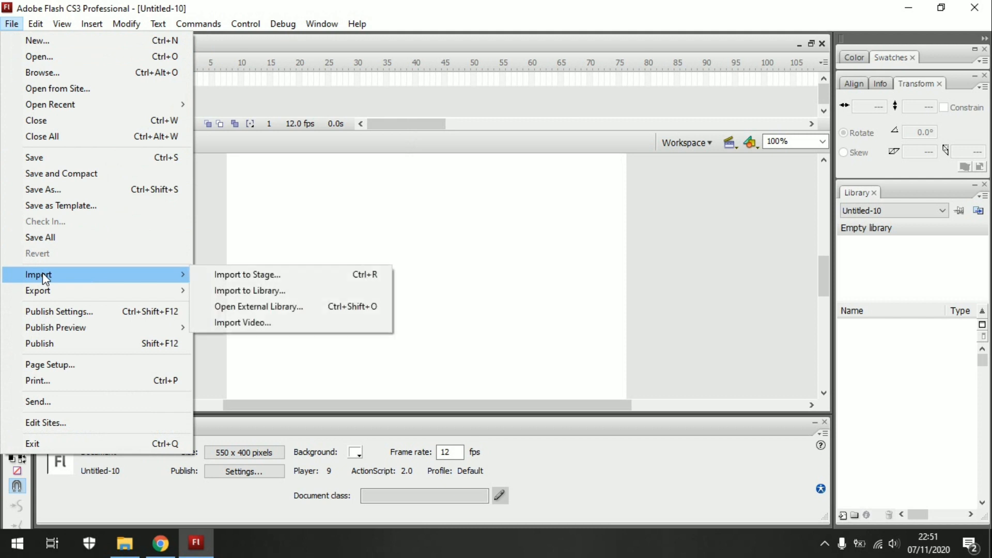
left_click(284, 291)
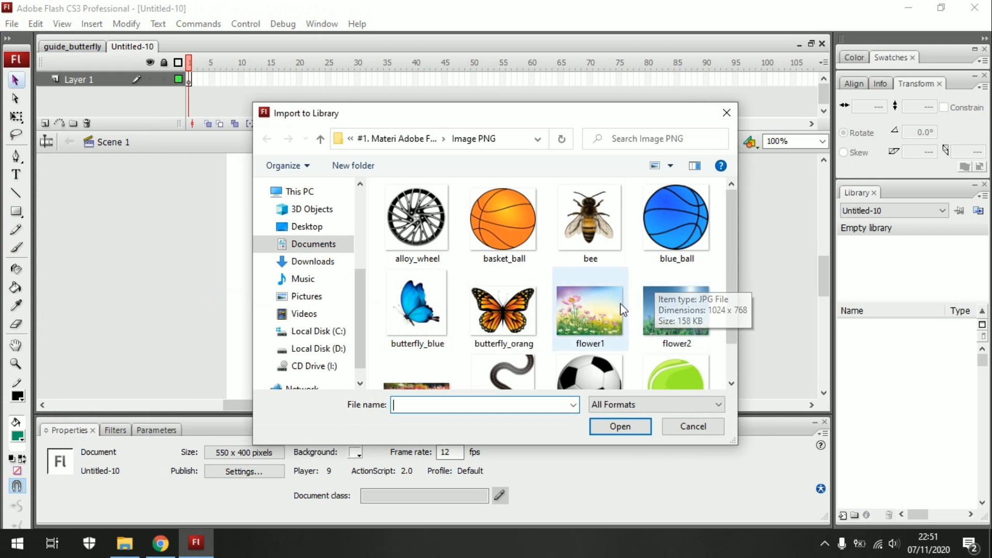
left_click(606, 316)
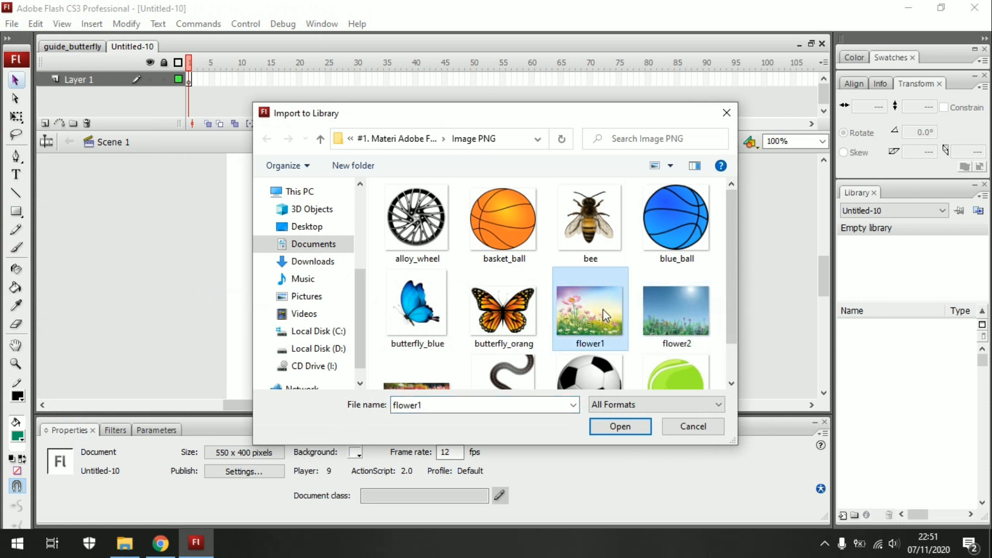
left_click(509, 316, "ctrl")
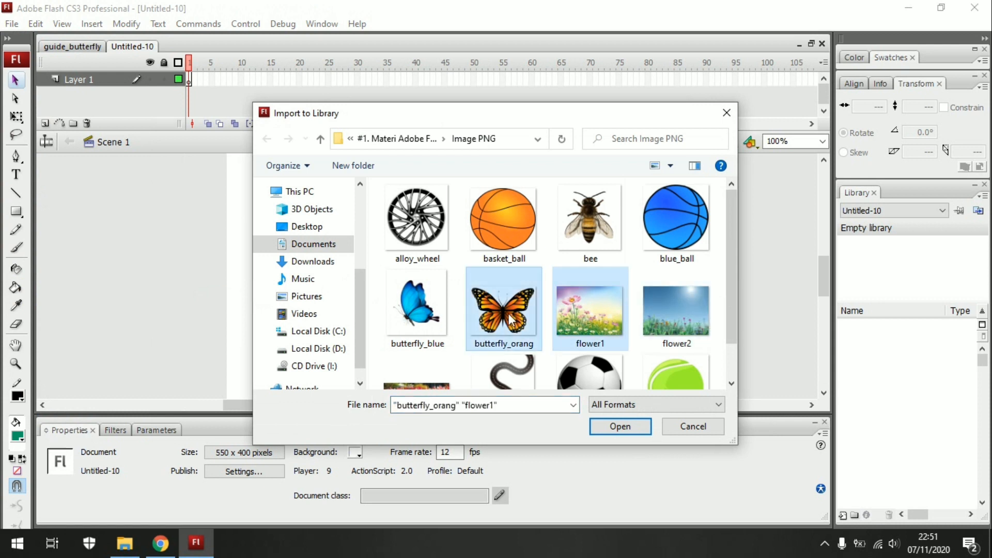
left_click(621, 426)
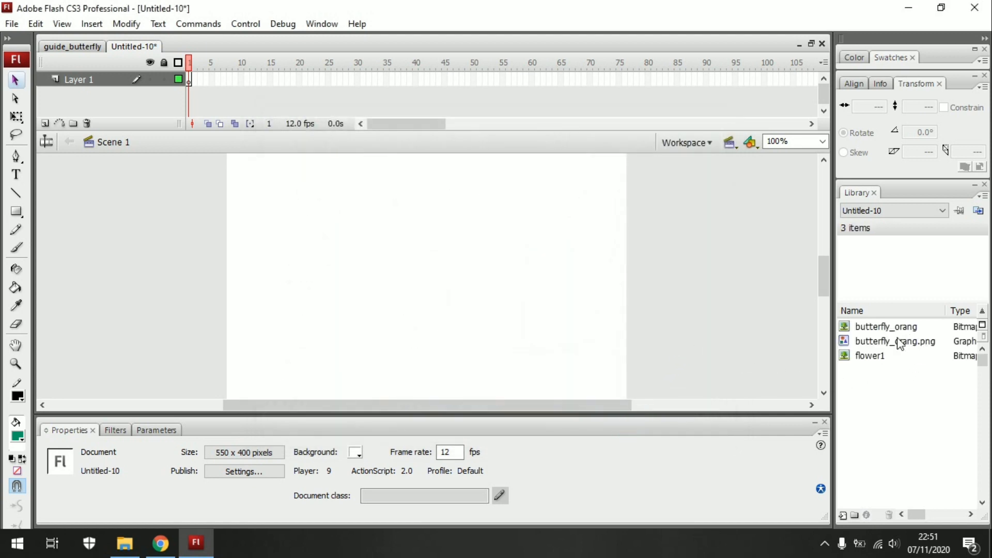
Step: Place the flower1 bitmap on the stage in Layer 1 and scale it proportionally to about 39% with Free Transform
left_click(875, 356)
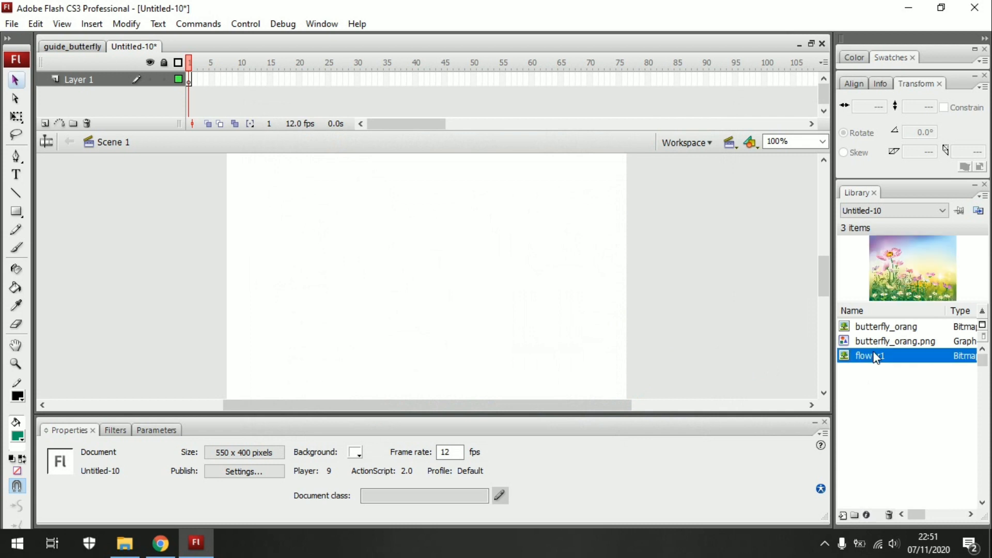
left_click_drag(873, 357, 480, 306)
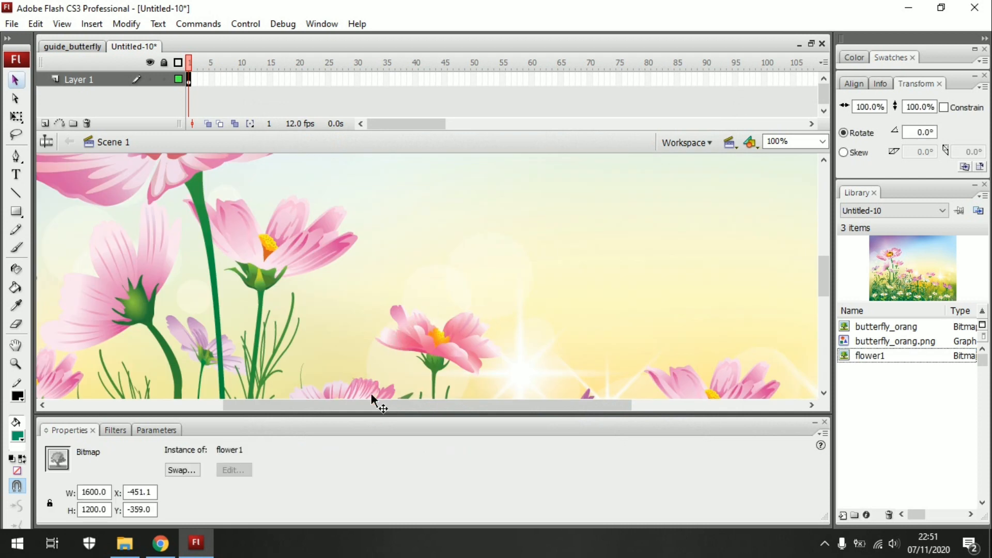
left_click_drag(367, 406, 268, 408)
scroll(264, 328, "up", 5)
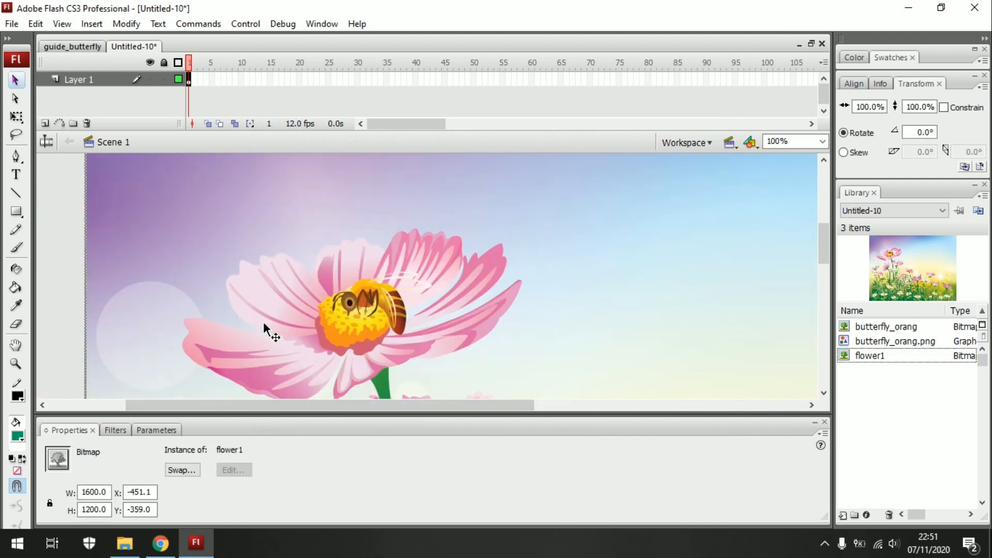
scroll(228, 308, "up", 5)
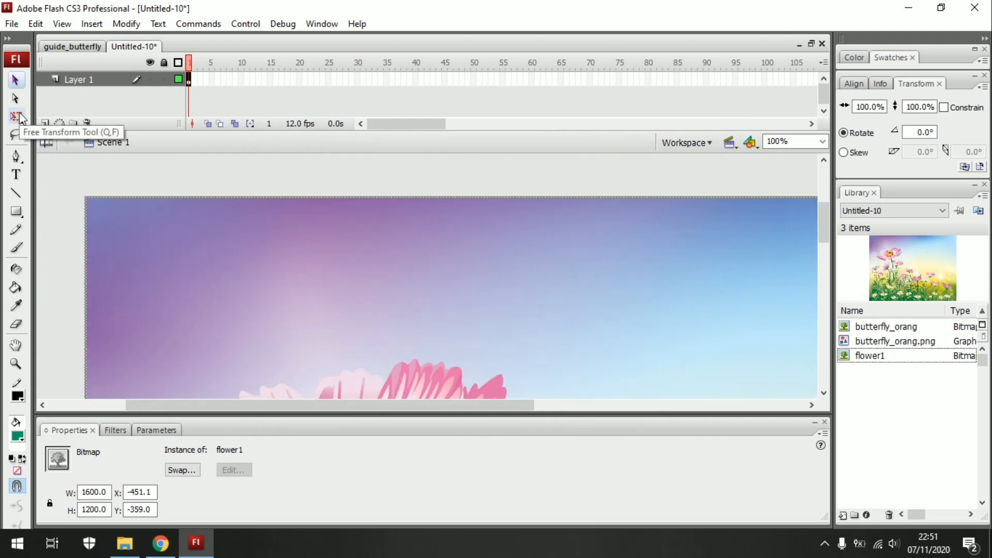
left_click(17, 116)
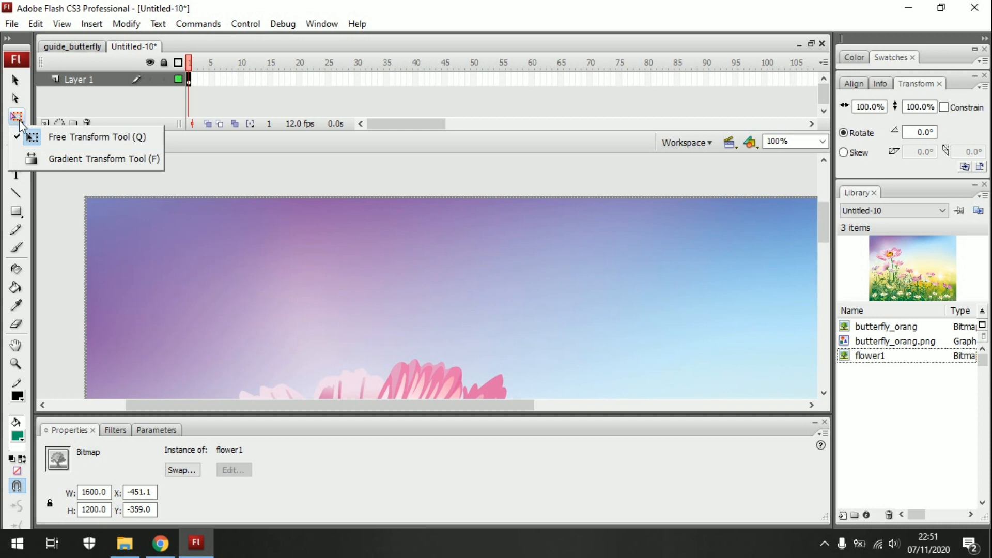
left_click(99, 209)
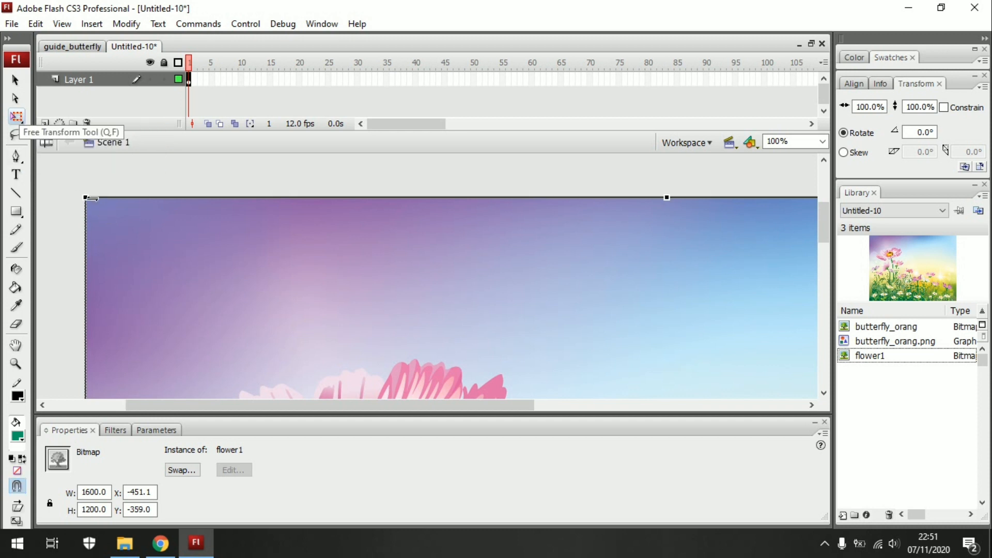
left_click_drag(88, 200, 303, 359)
scroll(306, 364, "down", 5)
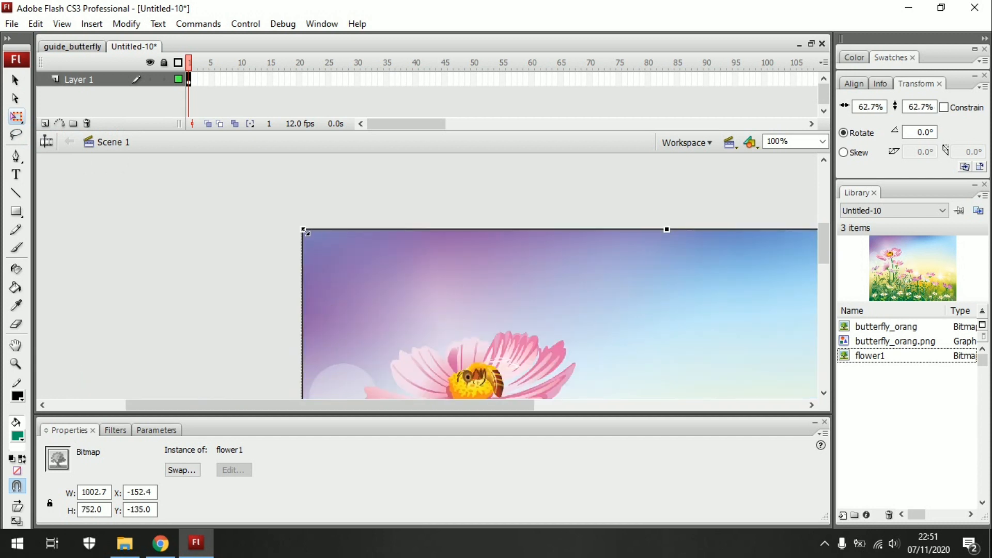
left_click_drag(303, 229, 416, 334)
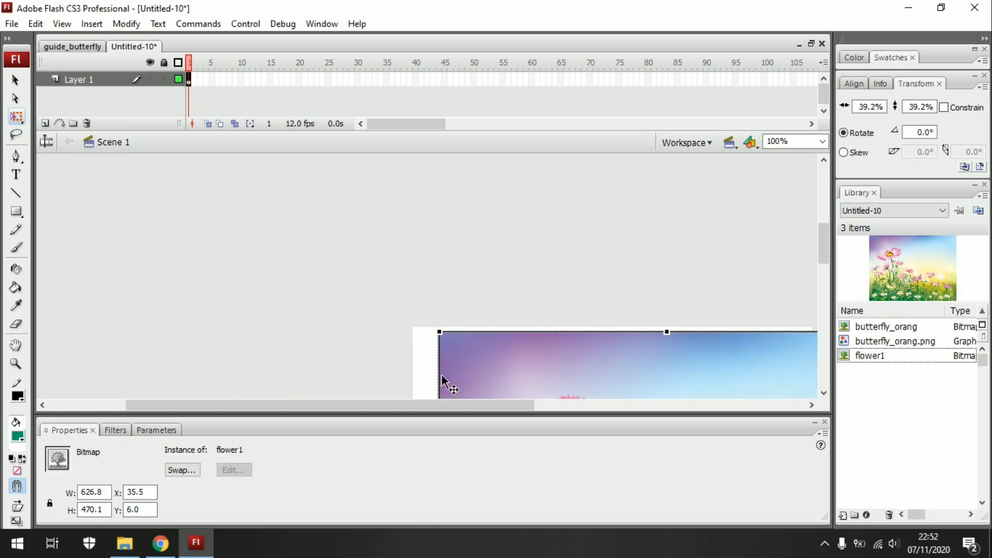
Step: Shrink the flower picture to about 35.5% and position it over the whole stage at about X -6.5, Y -0.3
left_click_drag(468, 409, 519, 409)
left_click_drag(485, 365, 452, 357)
scroll(450, 357, "down", 5)
scroll(451, 357, "down", 10)
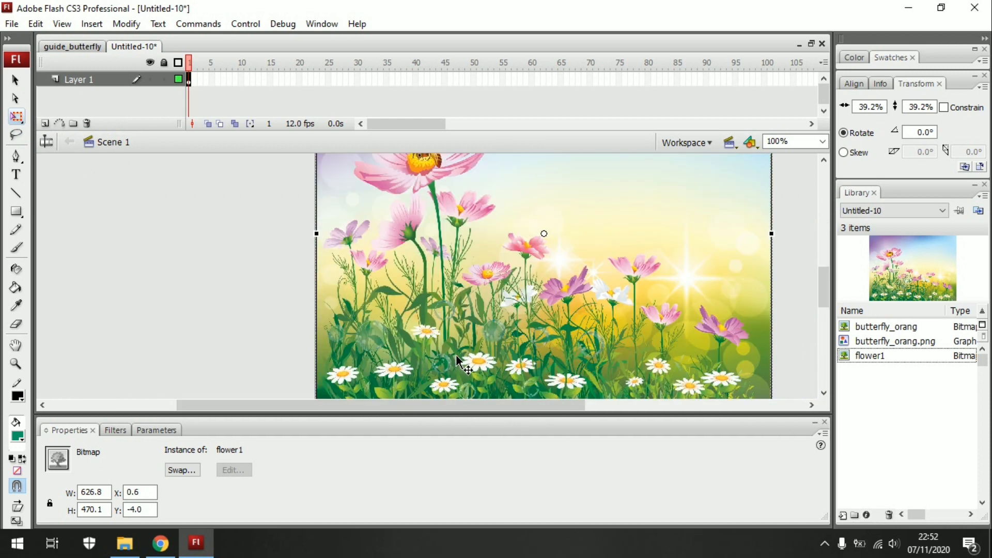
left_click_drag(773, 273, 752, 273)
scroll(736, 272, "up", 5)
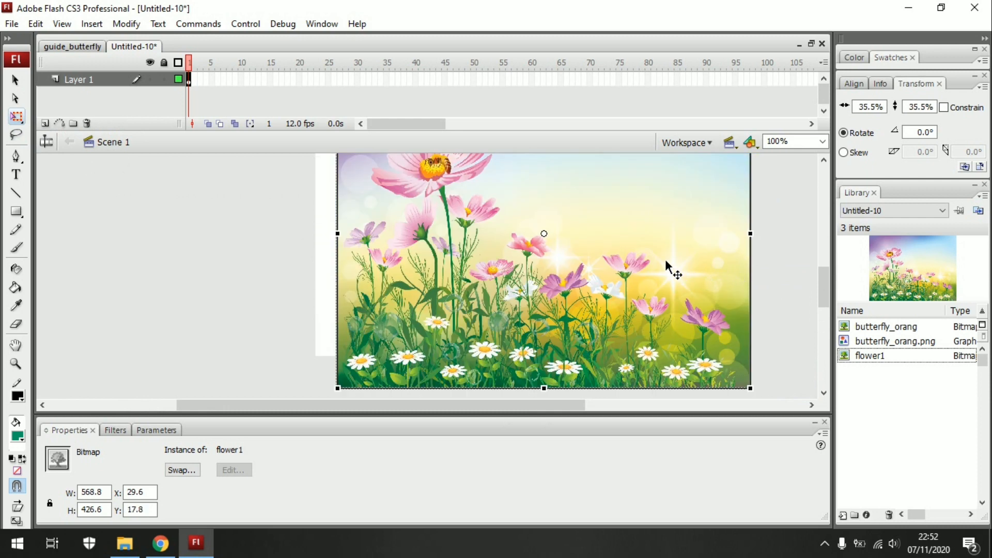
scroll(662, 265, "up", 7)
left_click_drag(637, 241, 628, 241)
scroll(639, 283, "down", 7)
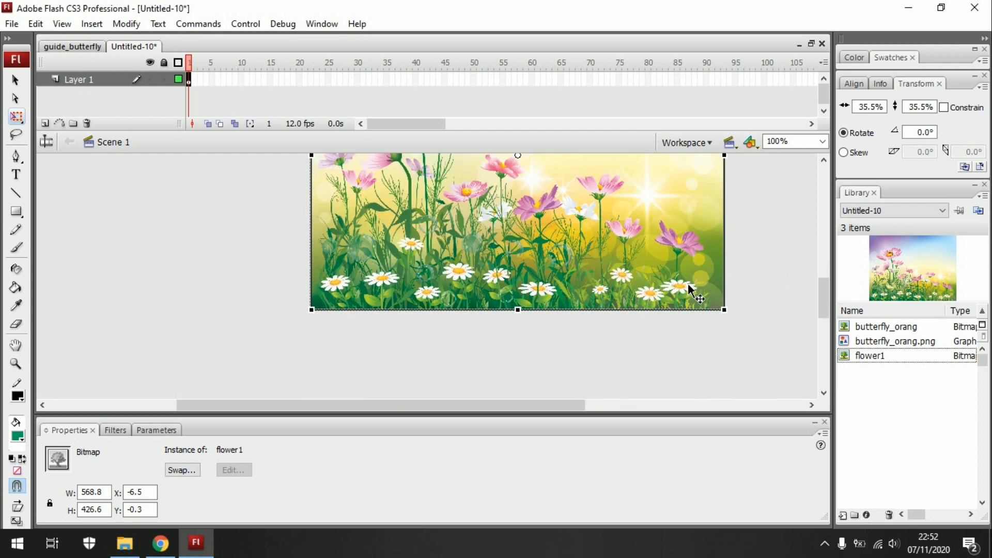
left_click(767, 251)
left_click(677, 251)
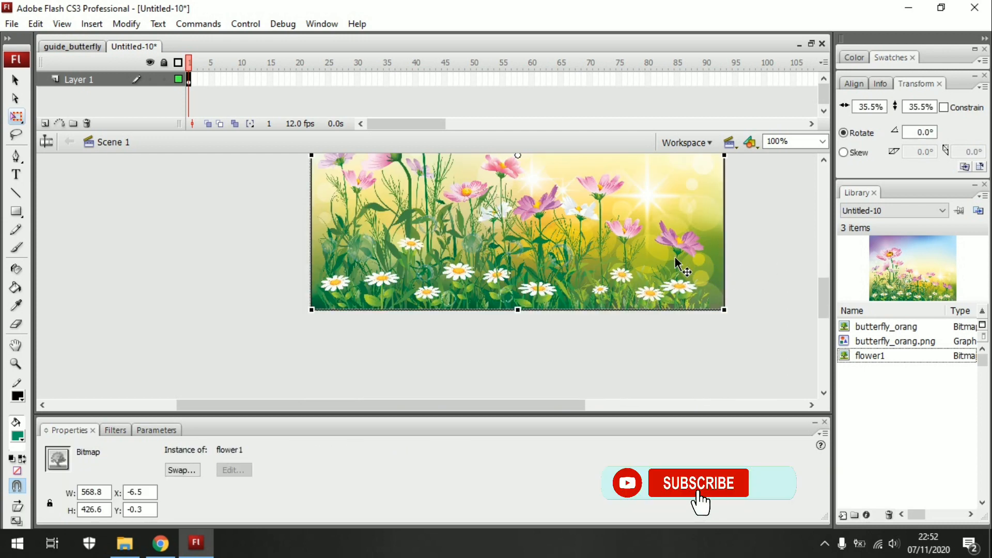
Step: Convert the flower picture to a Graphic symbol named background
scroll(675, 257, "up", 2)
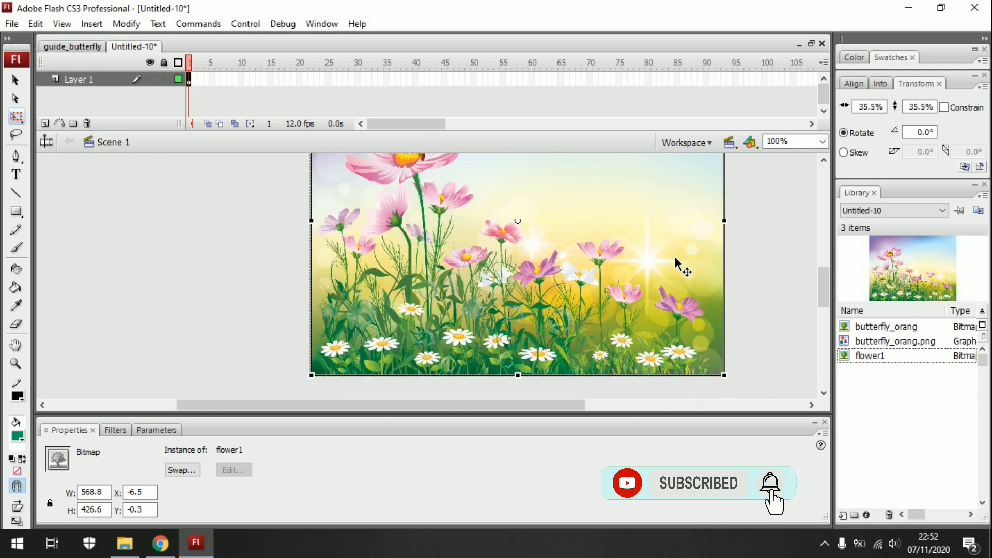
scroll(676, 258, "up", 1)
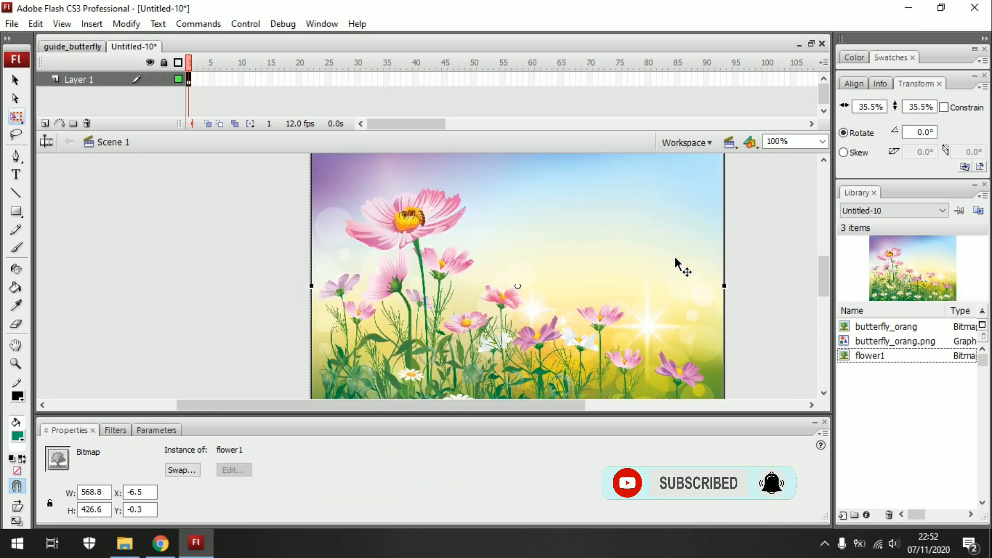
key("F8")
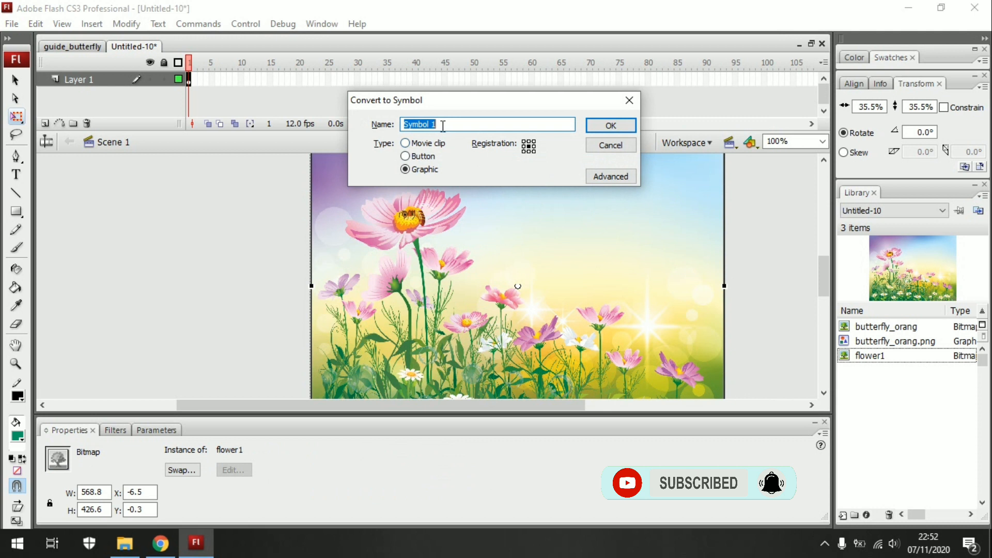
type("ba")
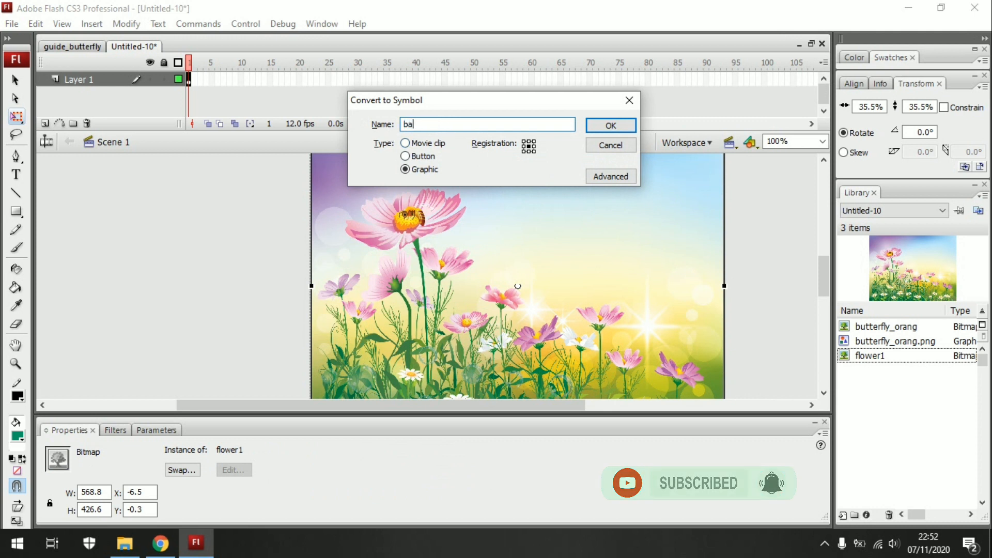
type("ckground")
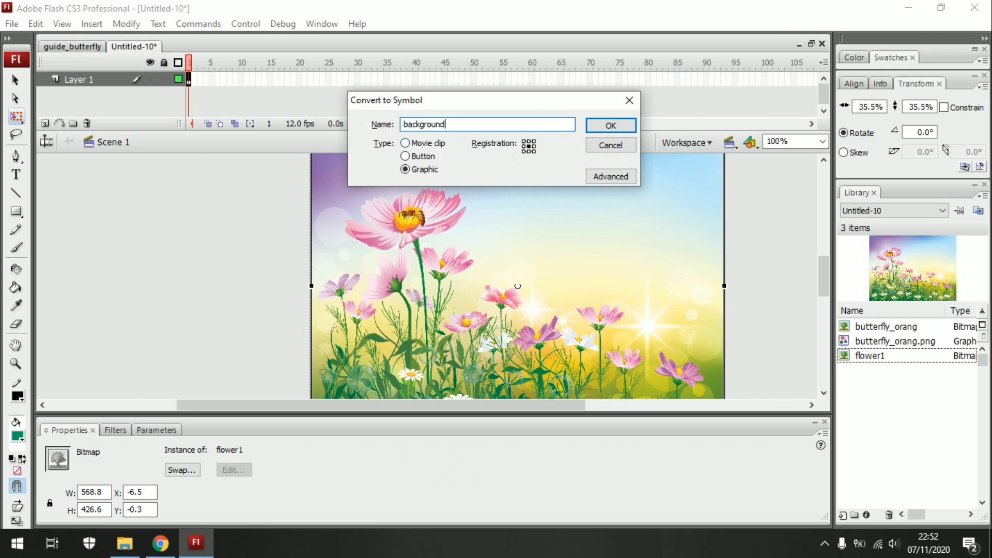
left_click(603, 126)
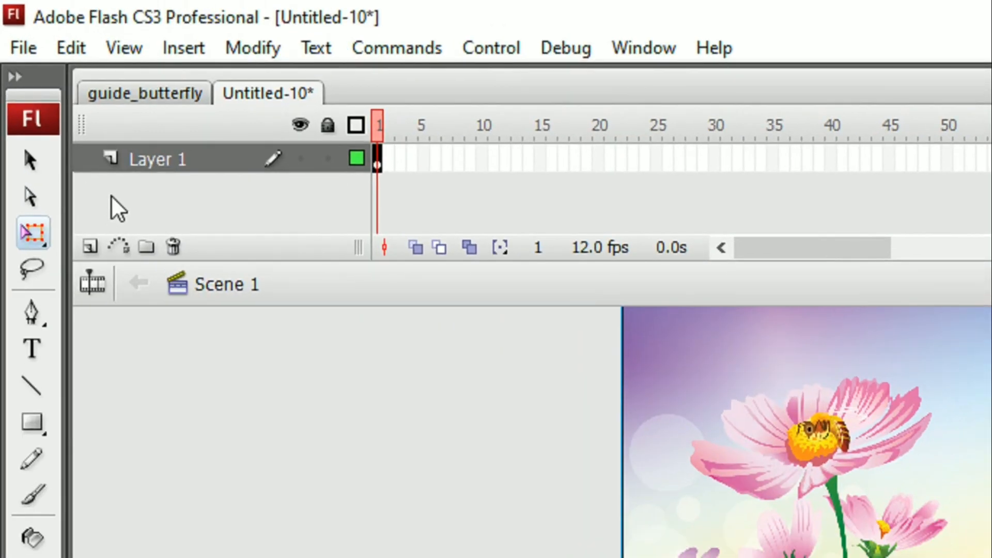
Step: Add a new layer above Layer 1 and place the butterfly_orang bitmap from the library on it
left_click(90, 247)
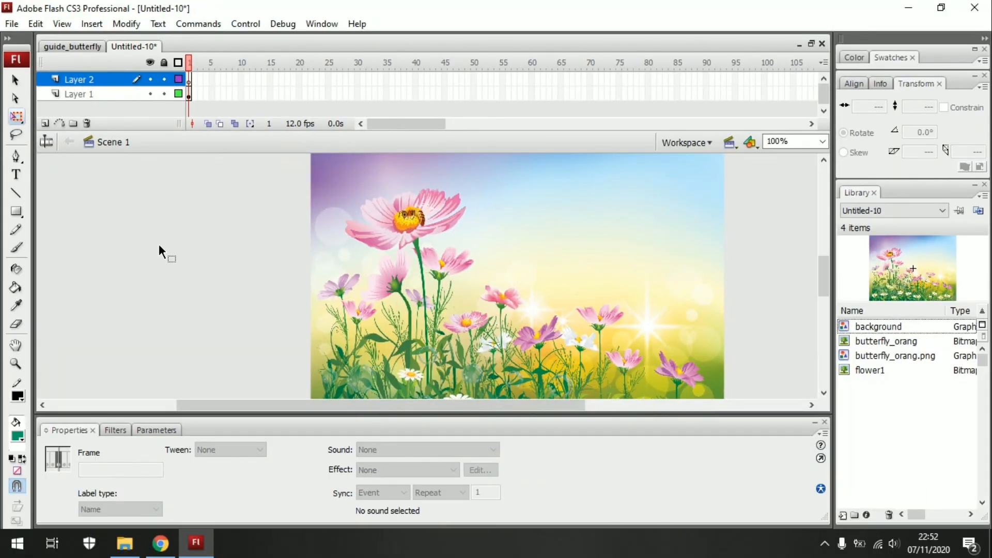
left_click(87, 82)
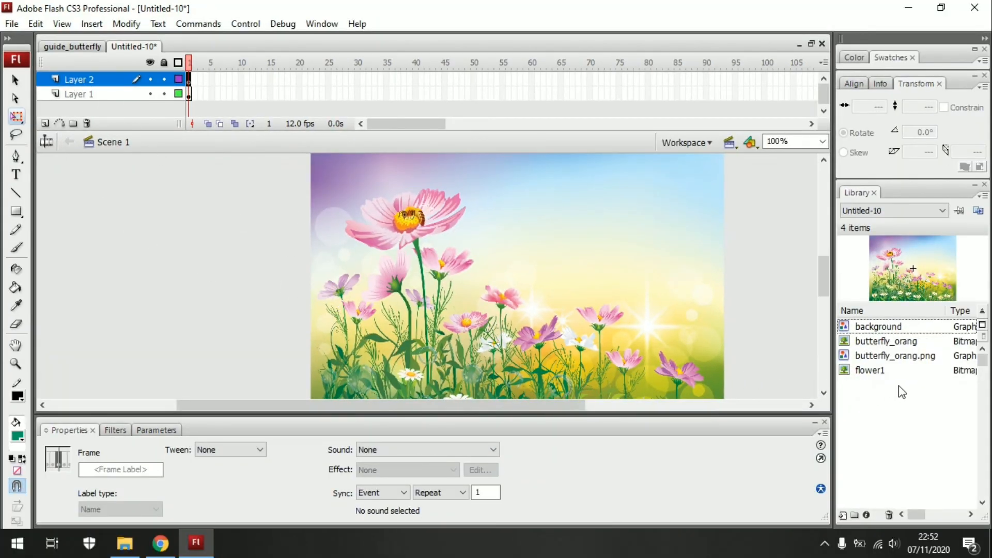
left_click(890, 341)
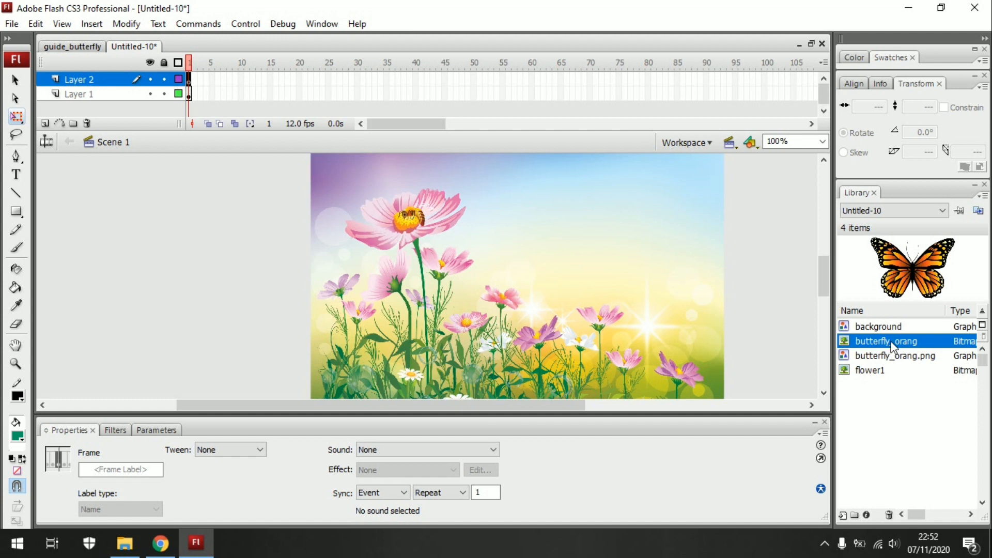
left_click_drag(893, 347, 671, 287)
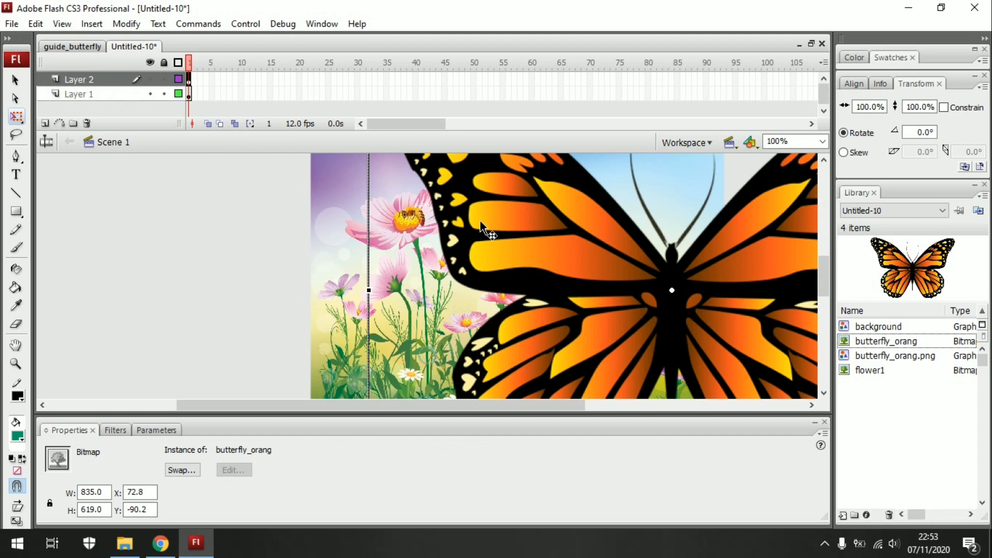
Step: Scale the butterfly proportionally to about 8.2%, roughly 69 by 51 pixels, and return to the Selection tool
scroll(482, 221, "up", 3)
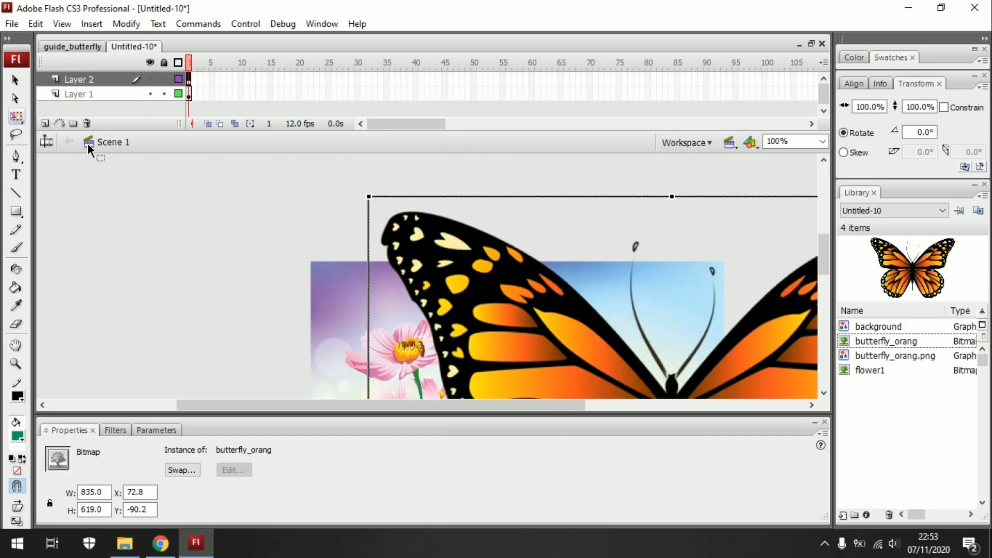
left_click_drag(368, 197, 595, 375)
scroll(600, 378, "down", 5)
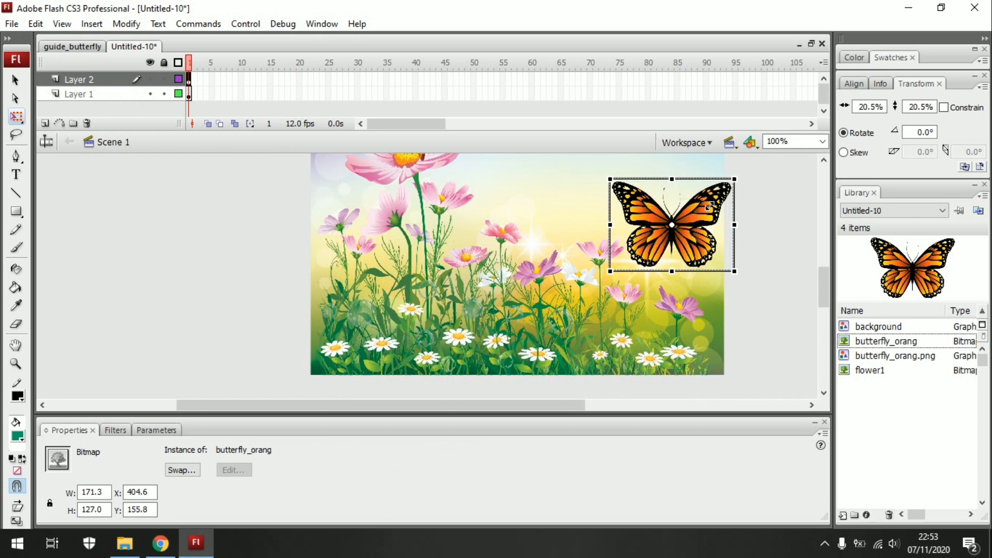
left_click_drag(710, 207, 698, 206)
scroll(758, 246, "up", 3)
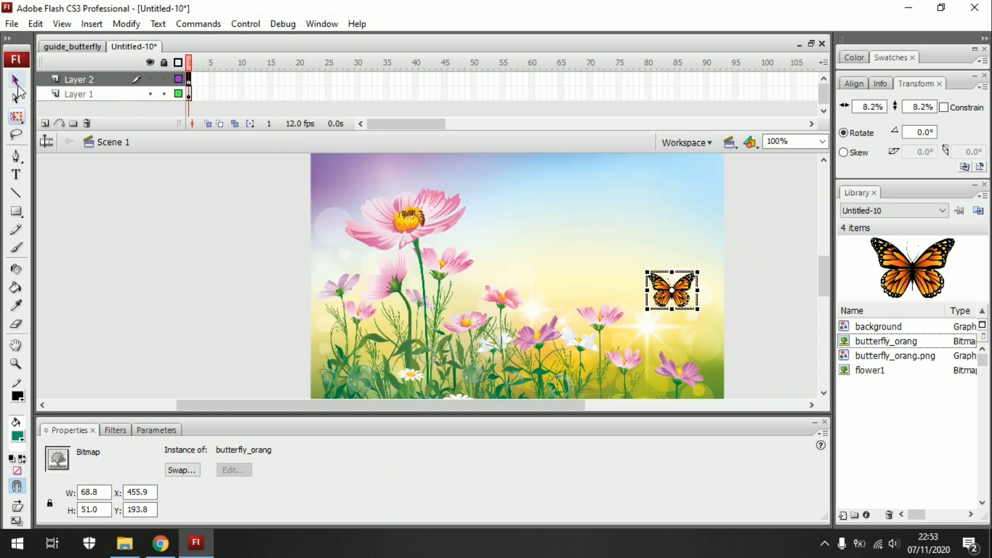
left_click(17, 85)
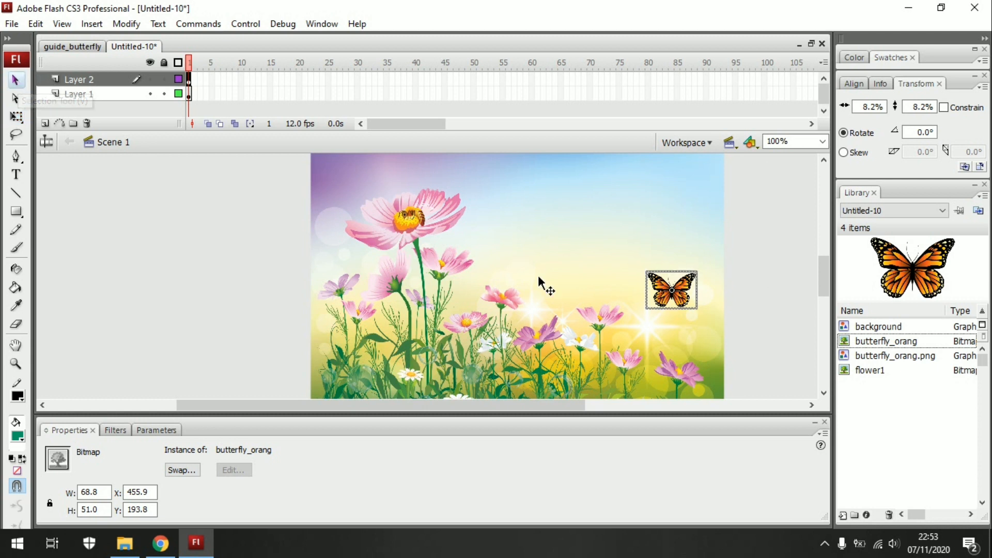
Step: Convert the butterfly on Layer 2 to a Graphic symbol named Objek and check the new symbol in the library
left_click(759, 266)
key("F8")
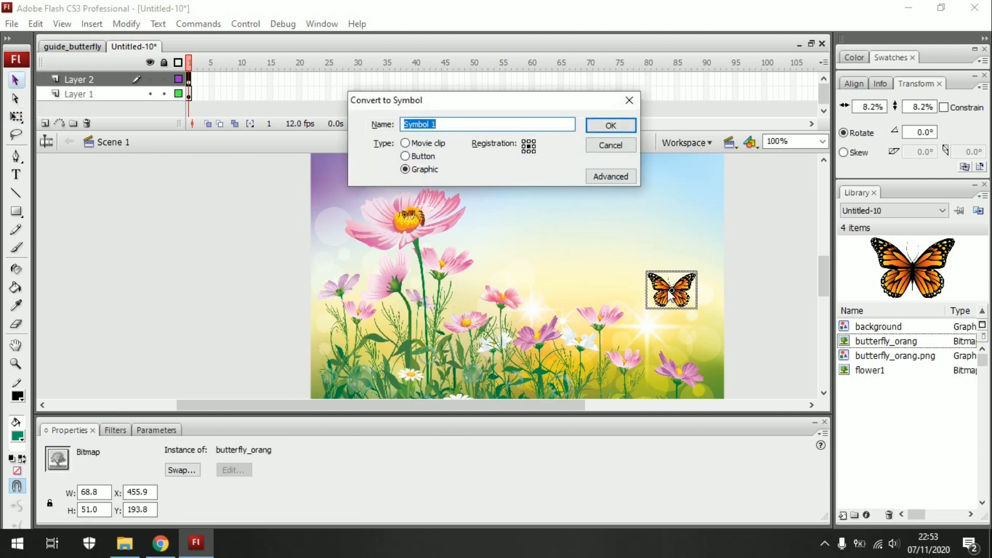
left_click(414, 170)
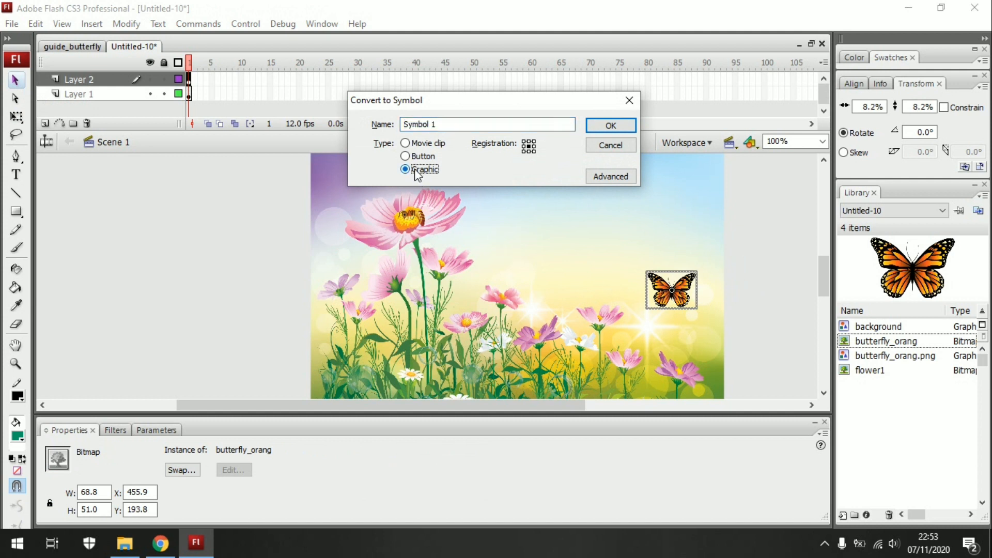
left_click_drag(439, 125, 379, 125)
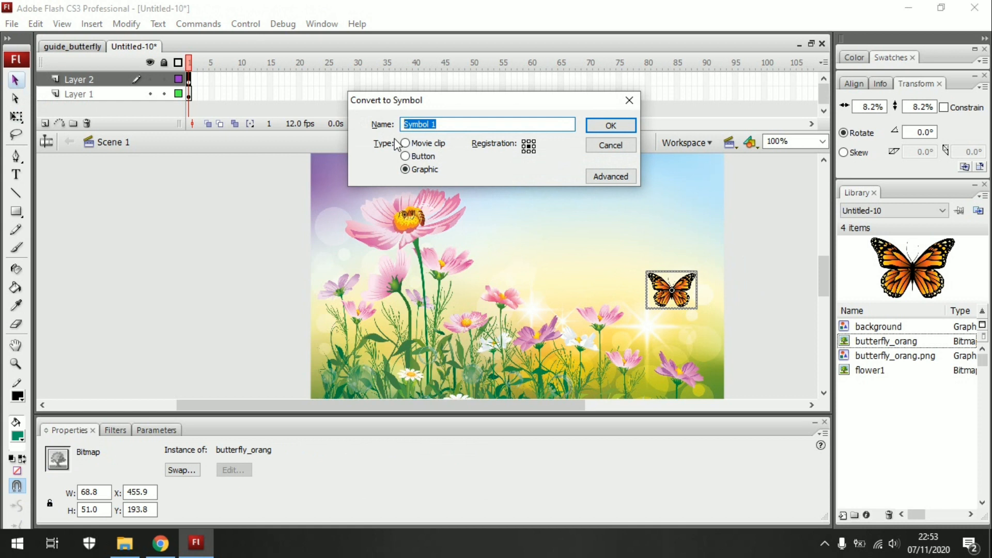
type("Objek")
left_click(598, 125)
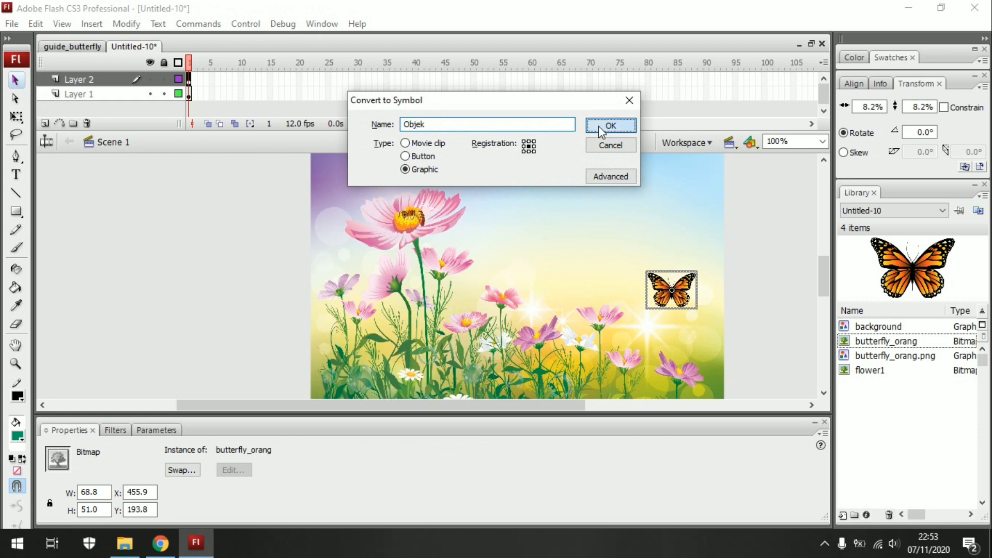
left_click(886, 326)
left_click(874, 388)
left_click(750, 243)
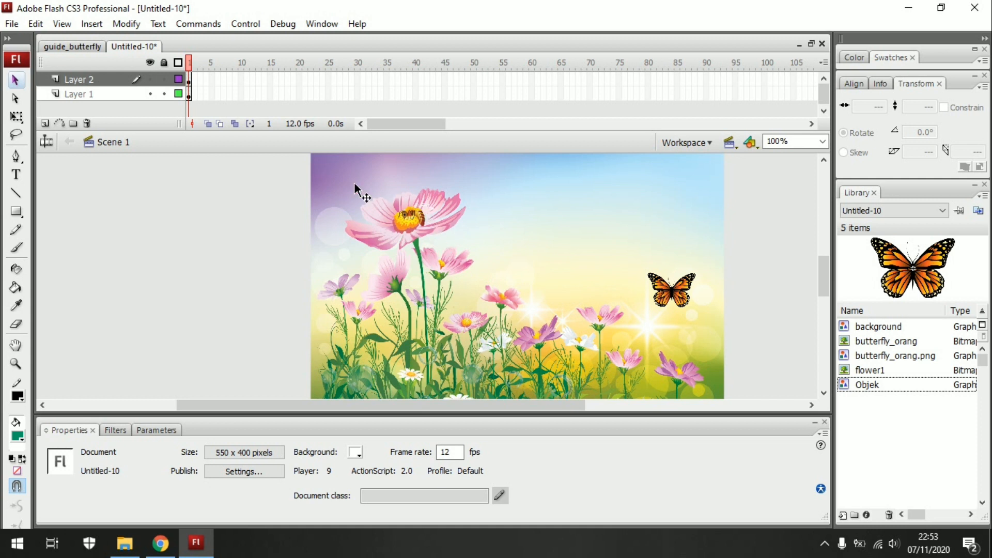
Step: Add a motion guide to Layer 2 and draw a winding Pencil flight path about 491 by 264 pixels around the flowers
left_click(80, 82)
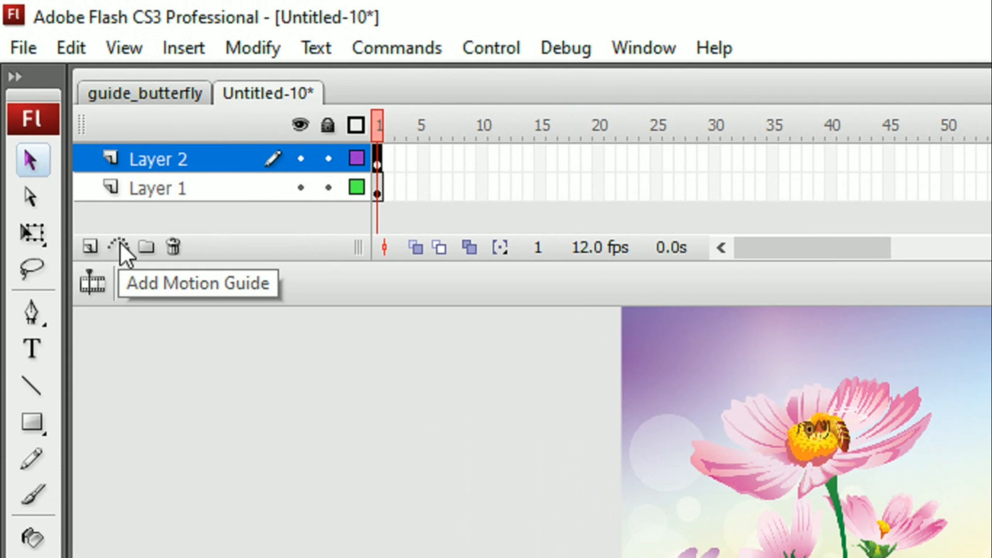
left_click(120, 245)
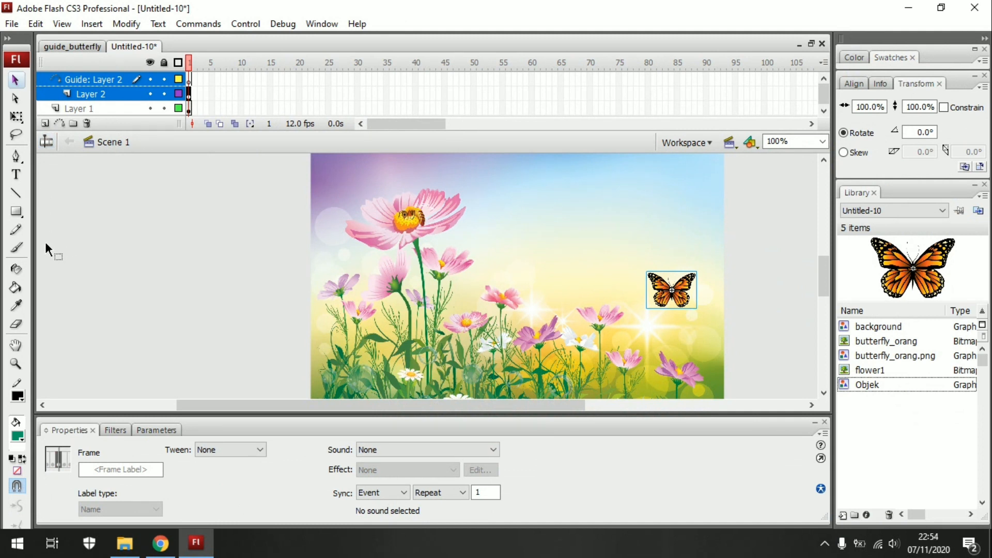
left_click(18, 233)
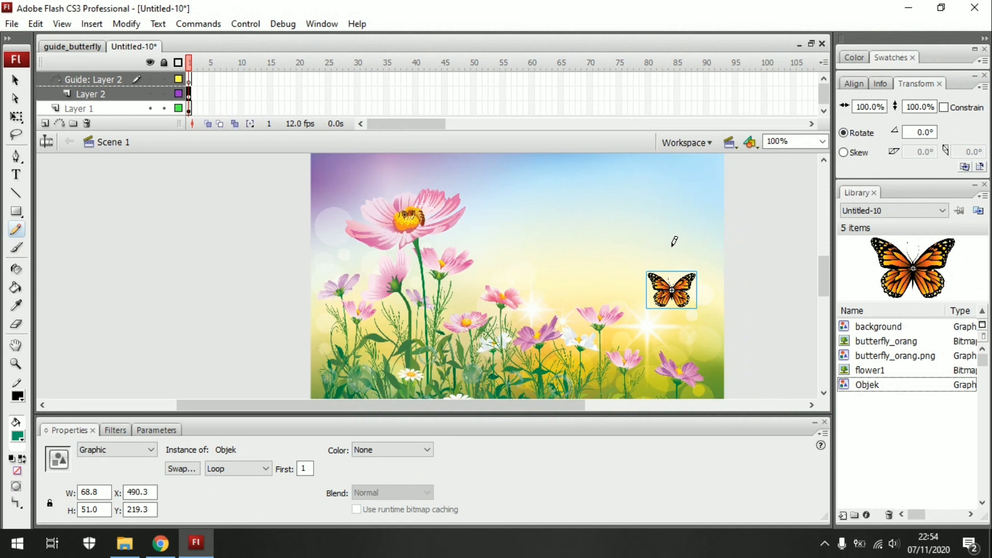
mouse_move(673, 246)
left_mouse_down()
mouse_move(682, 226)
mouse_move(655, 204)
mouse_move(676, 175)
mouse_move(655, 167)
mouse_move(625, 180)
mouse_move(582, 164)
mouse_move(572, 174)
mouse_move(531, 165)
mouse_move(520, 179)
mouse_move(468, 164)
mouse_move(465, 174)
mouse_move(403, 175)
mouse_move(400, 221)
mouse_move(345, 238)
mouse_move(325, 257)
mouse_move(358, 313)
mouse_move(385, 283)
mouse_move(421, 299)
mouse_move(441, 269)
mouse_move(459, 268)
mouse_move(481, 317)
mouse_move(496, 299)
mouse_move(530, 329)
mouse_move(566, 339)
mouse_move(592, 321)
mouse_move(615, 349)
mouse_move(632, 352)
mouse_move(619, 276)
left_mouse_up()
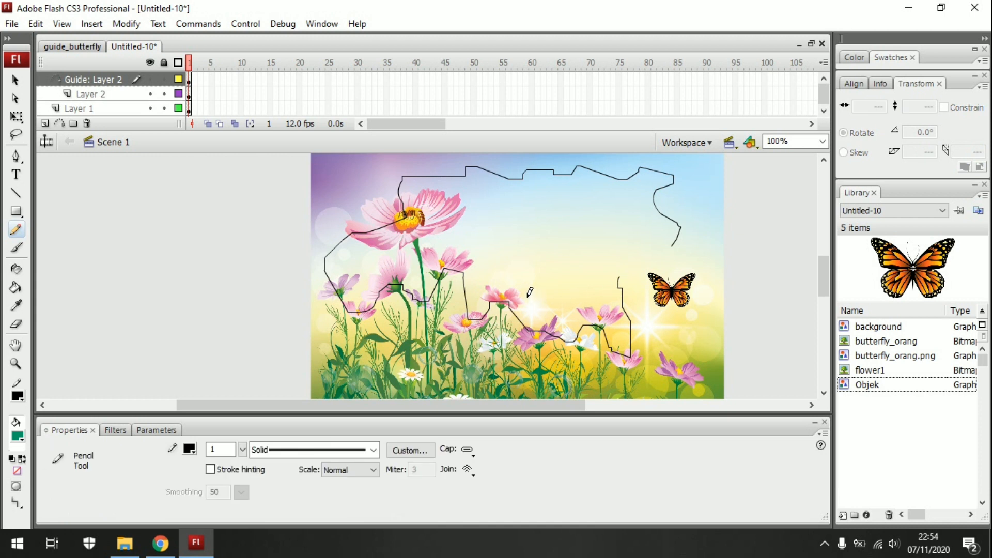
left_click(14, 81)
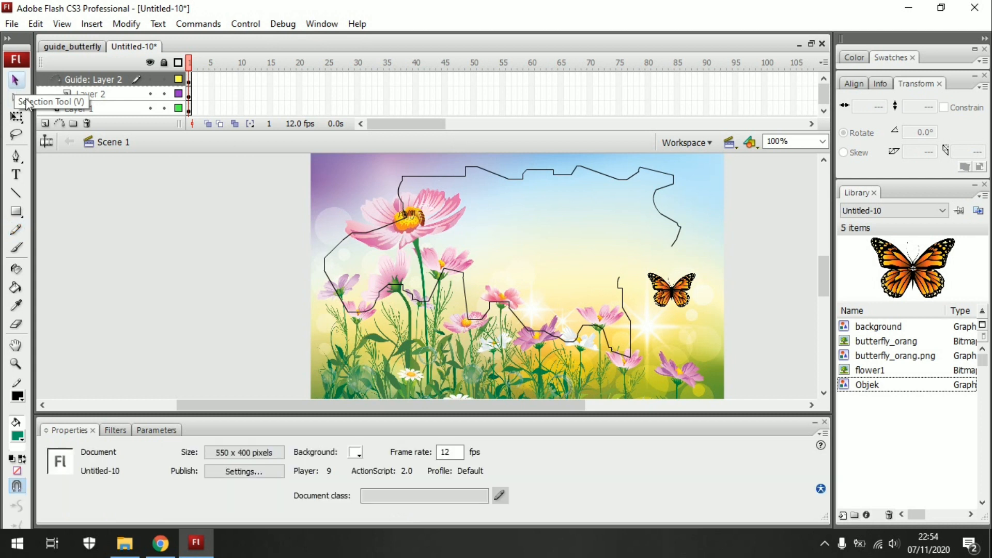
Step: Insert a keyframe at frame 50 of Layer 2
left_click(104, 94)
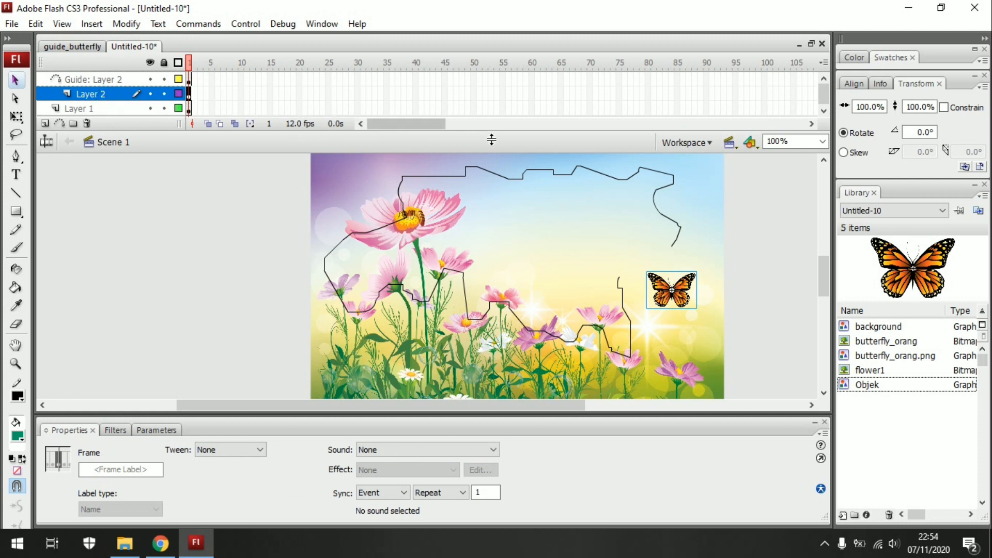
left_click(474, 94)
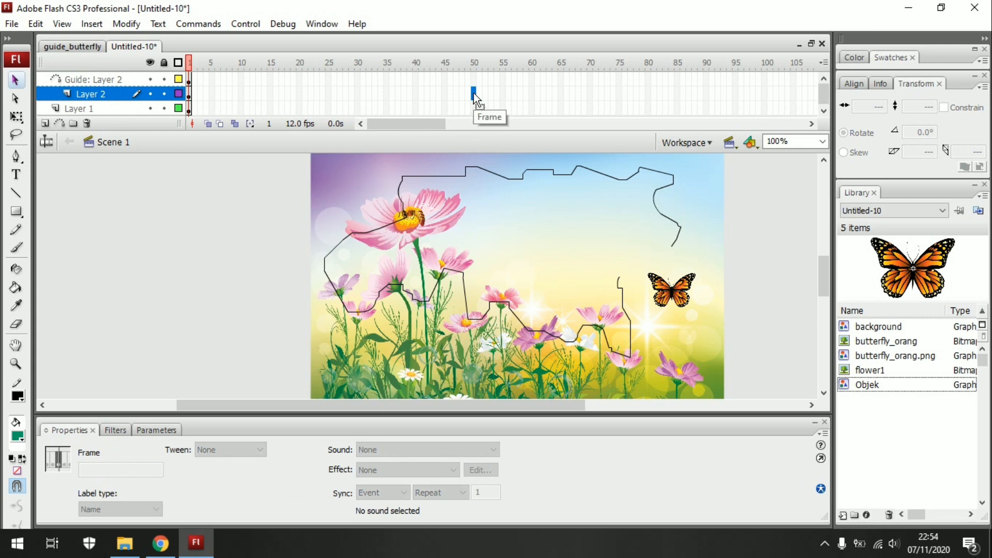
right_click(474, 93)
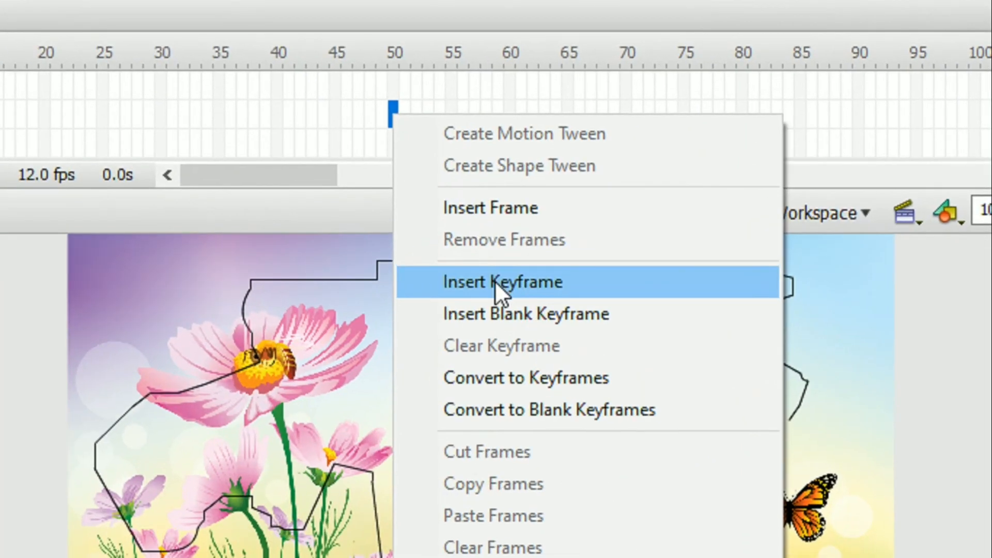
left_click(495, 281)
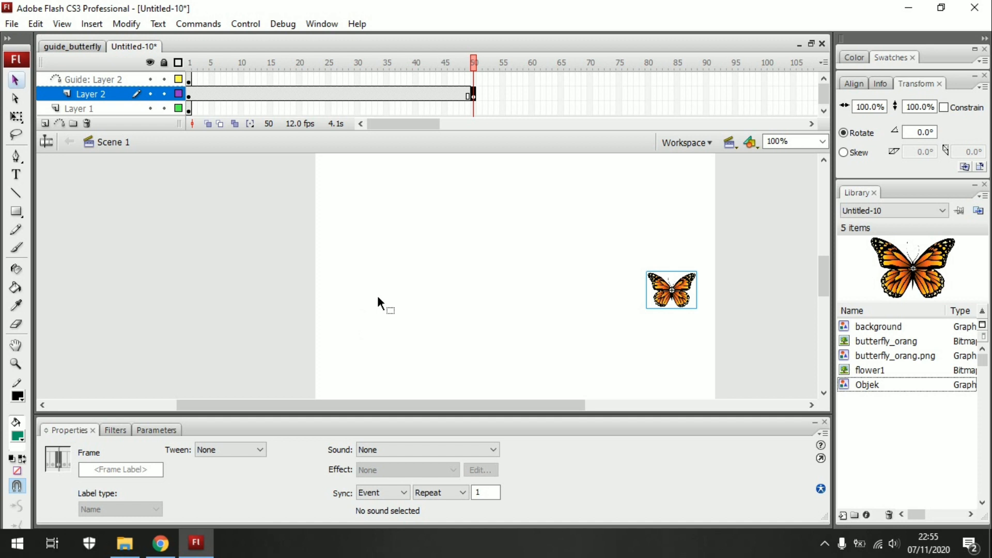
Step: Extend Layer 1 and the guide layer to frame 50 by inserting a frame on each
right_click(473, 111)
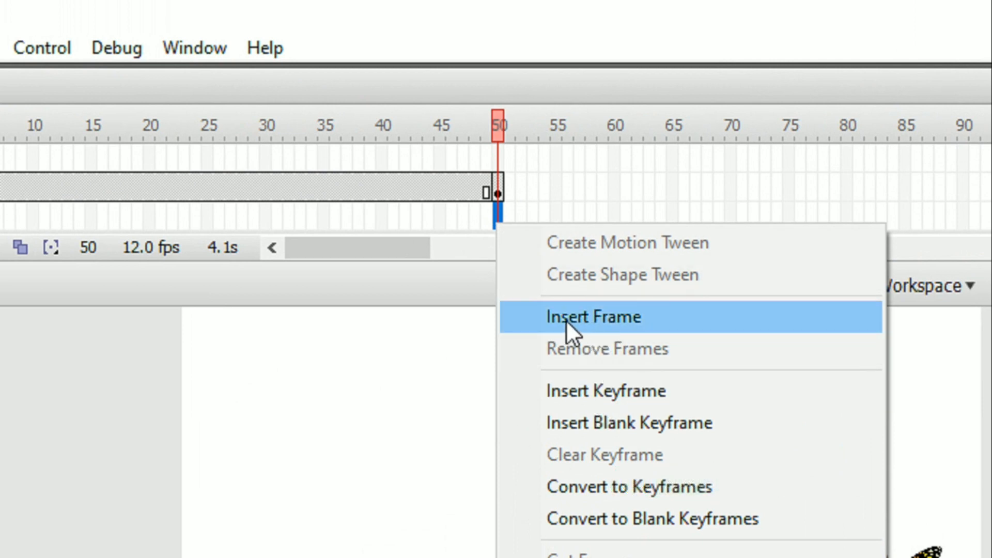
left_click(584, 321)
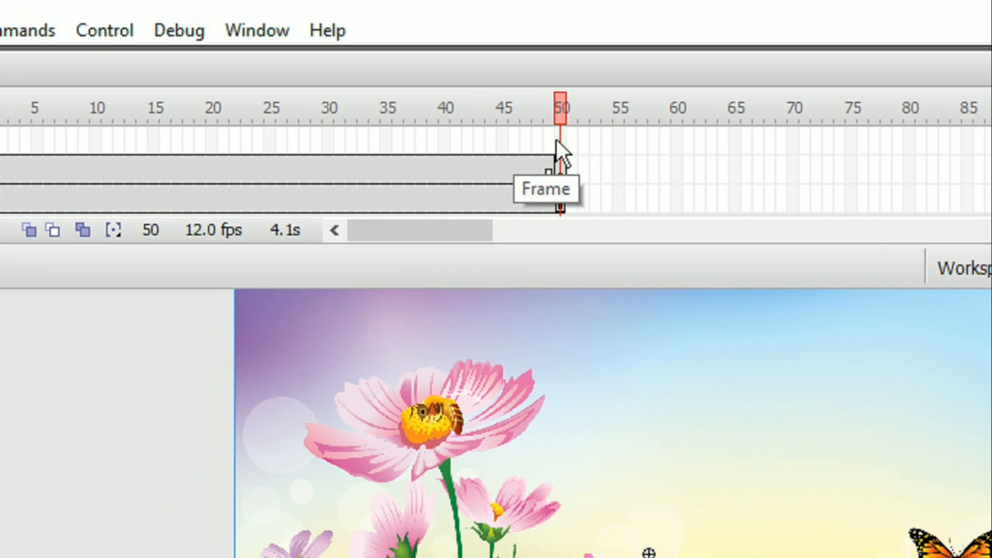
right_click(557, 140)
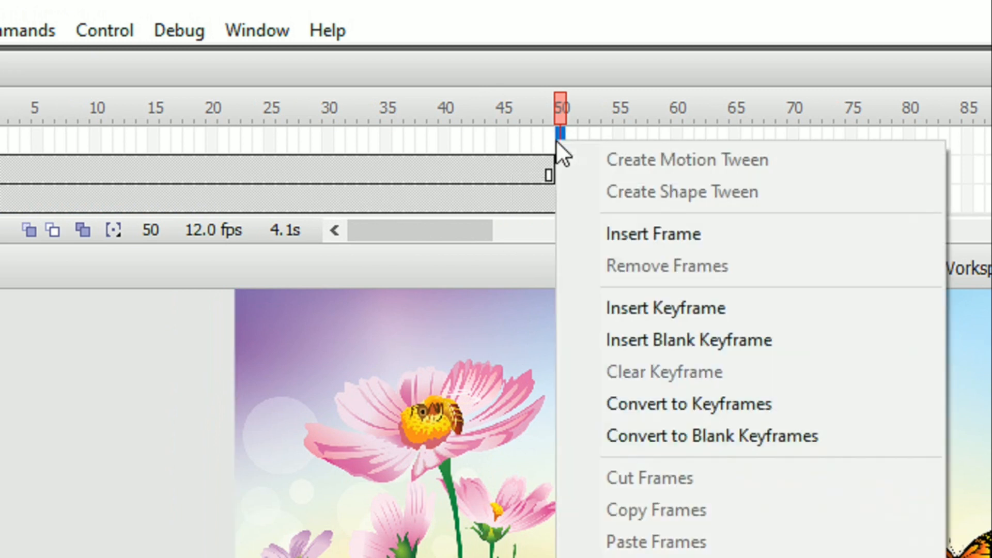
left_click(632, 234)
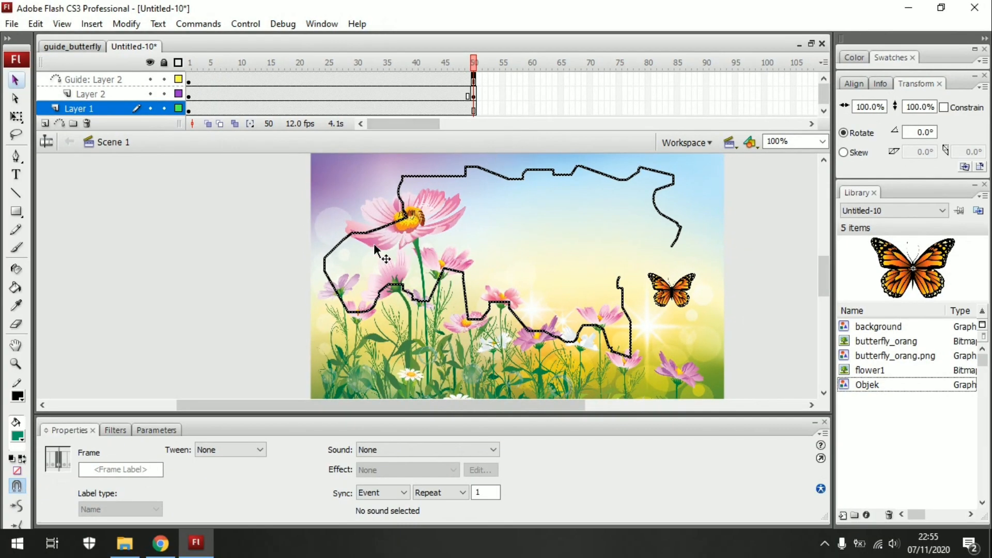
Step: At frame 1 of Layer 2, snap the butterfly's center to the guide path's upper end, at about X 489.9, Y 159
left_click(15, 80)
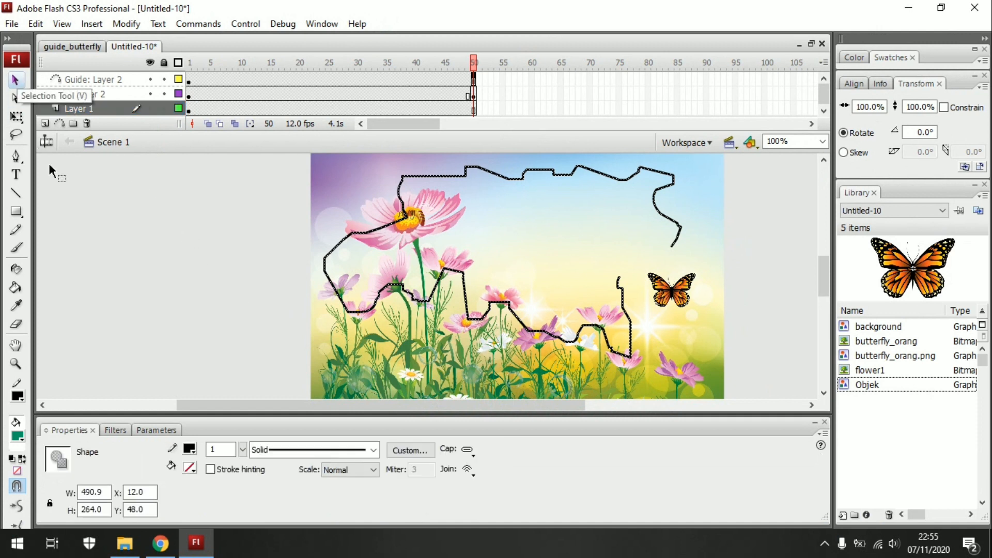
left_click(113, 94)
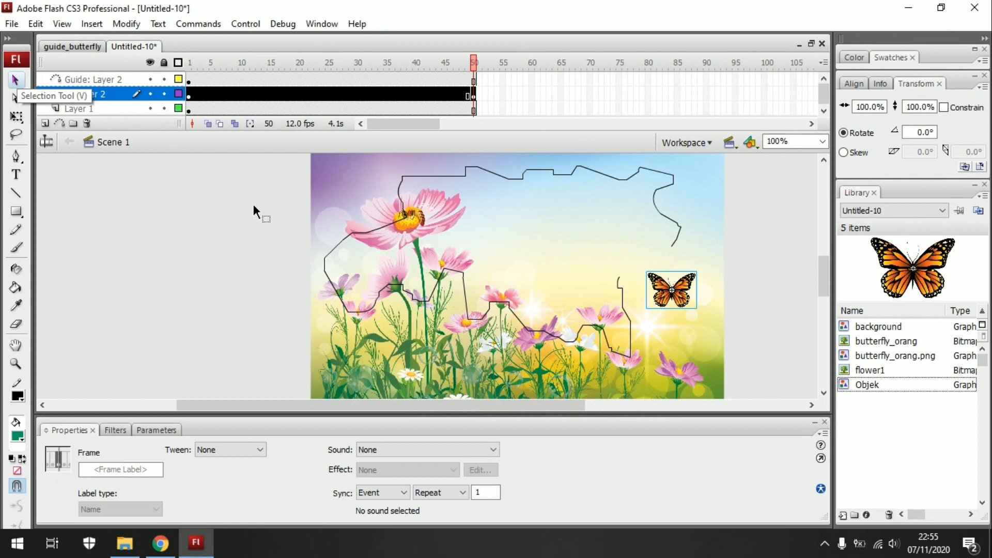
left_click(675, 293)
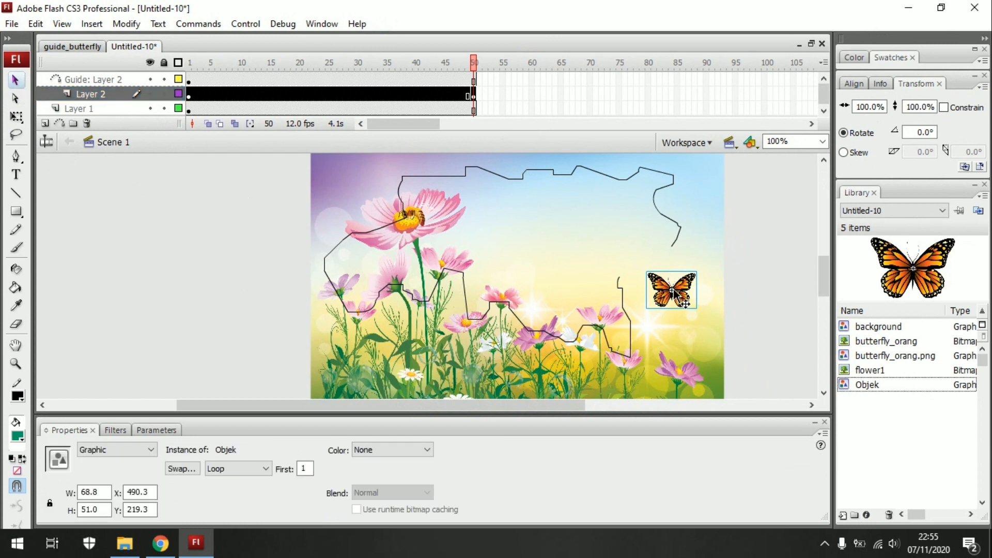
left_click(190, 95)
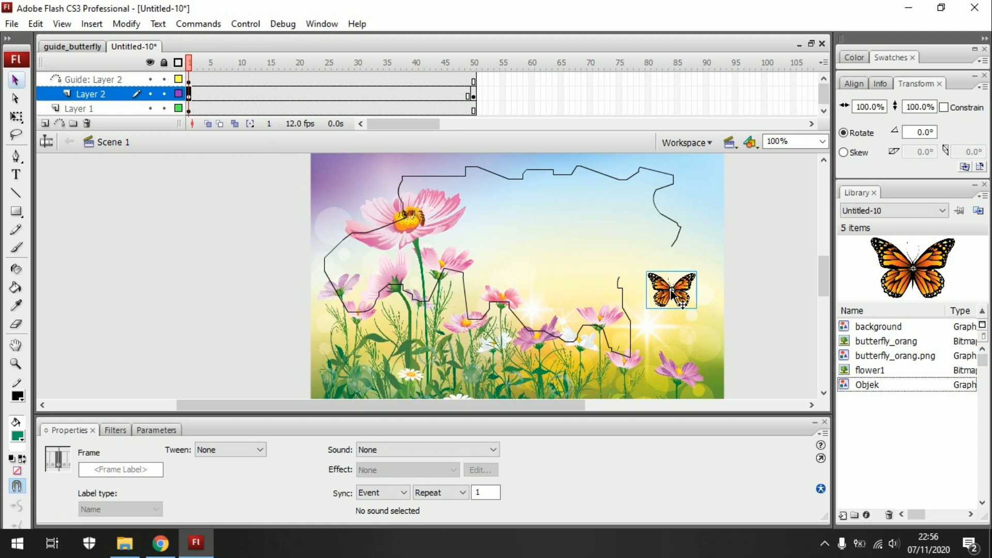
left_click_drag(672, 292, 673, 249)
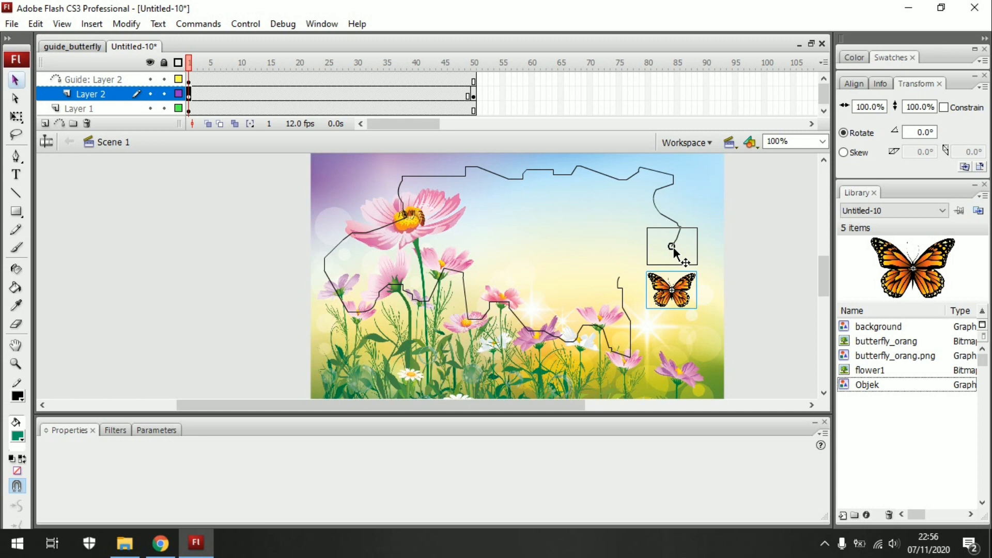
left_click_drag(674, 252, 674, 252)
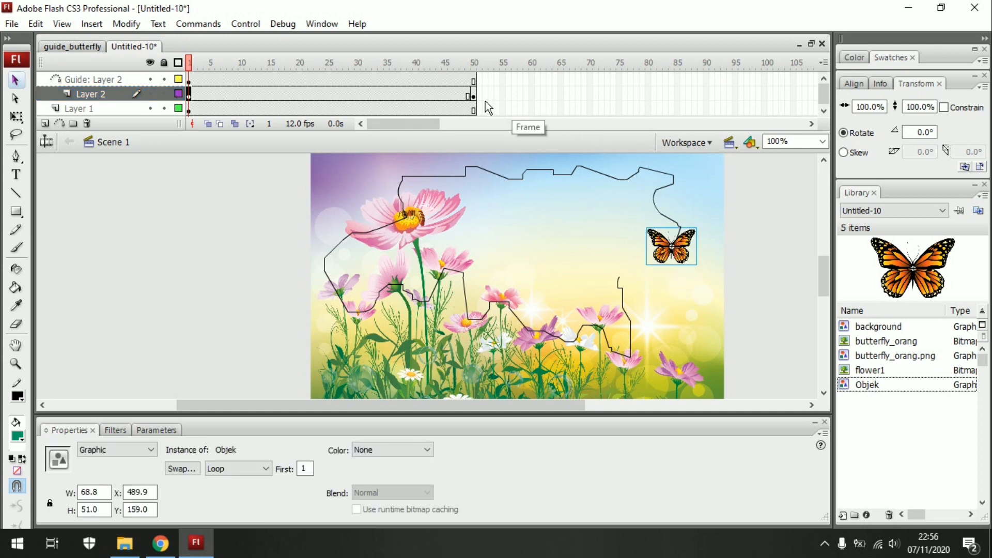
Step: At frame 50, snap the butterfly's center to the guide path's other end, about X 418.3, Y 201.3, and play the timeline from frame 1
left_click(474, 95)
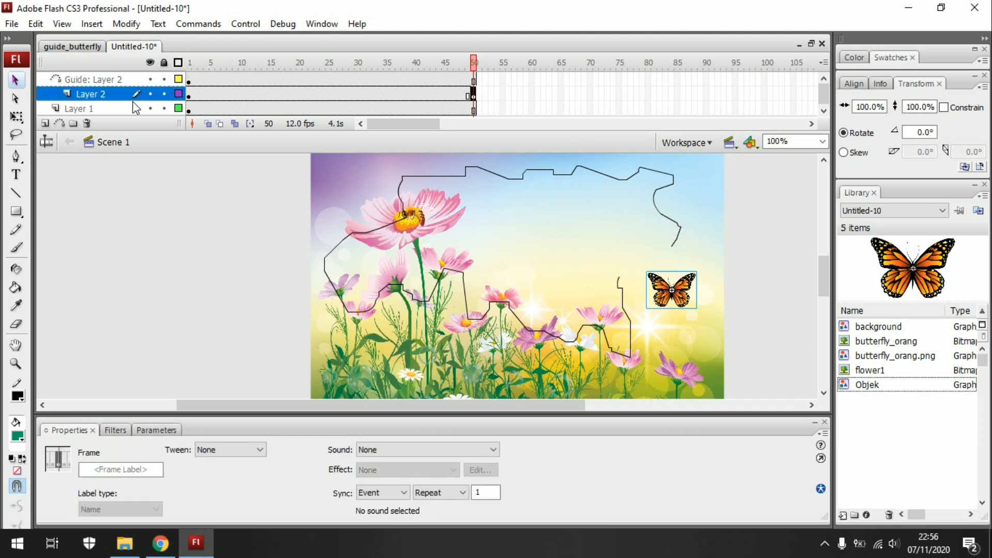
left_click(672, 291)
left_click_drag(673, 292, 623, 279)
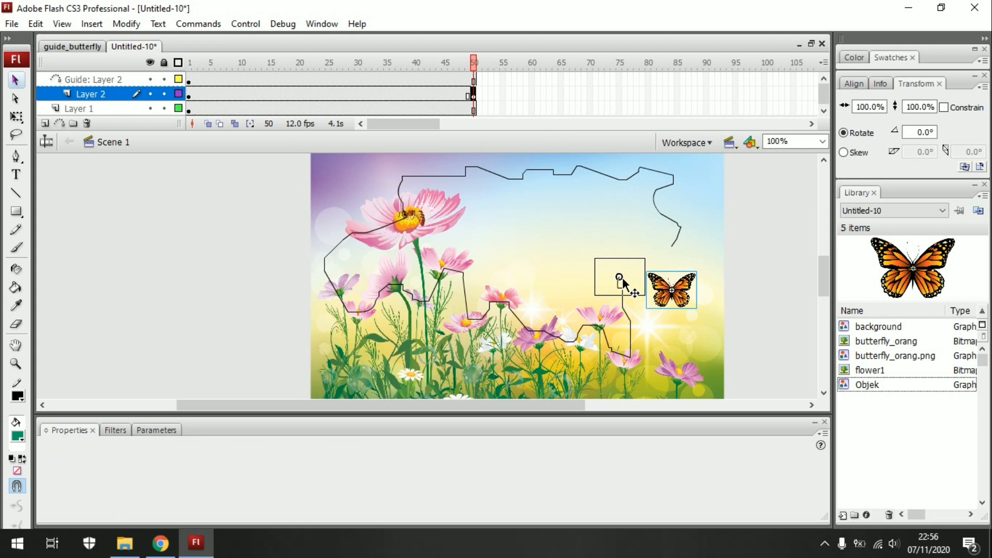
left_click_drag(623, 284, 622, 283)
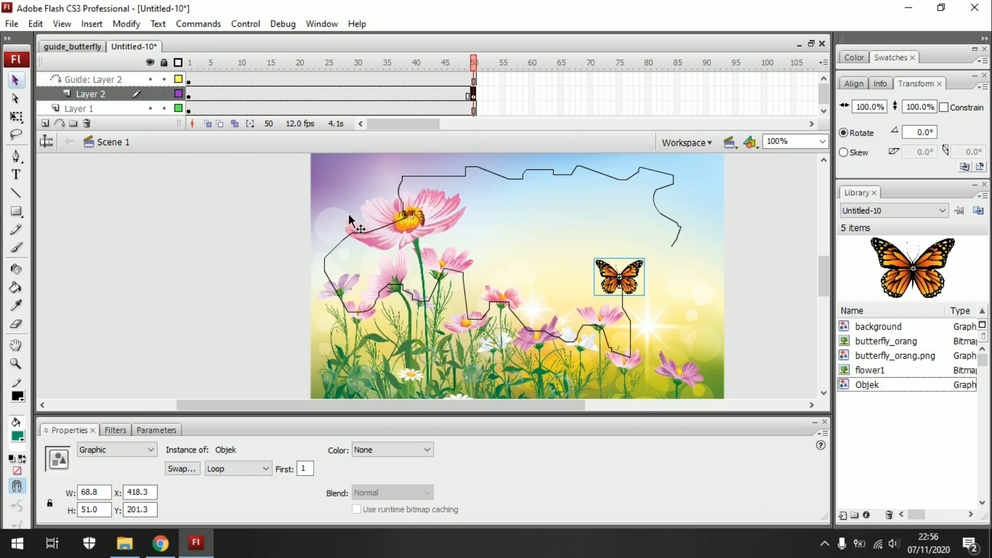
left_click(189, 95)
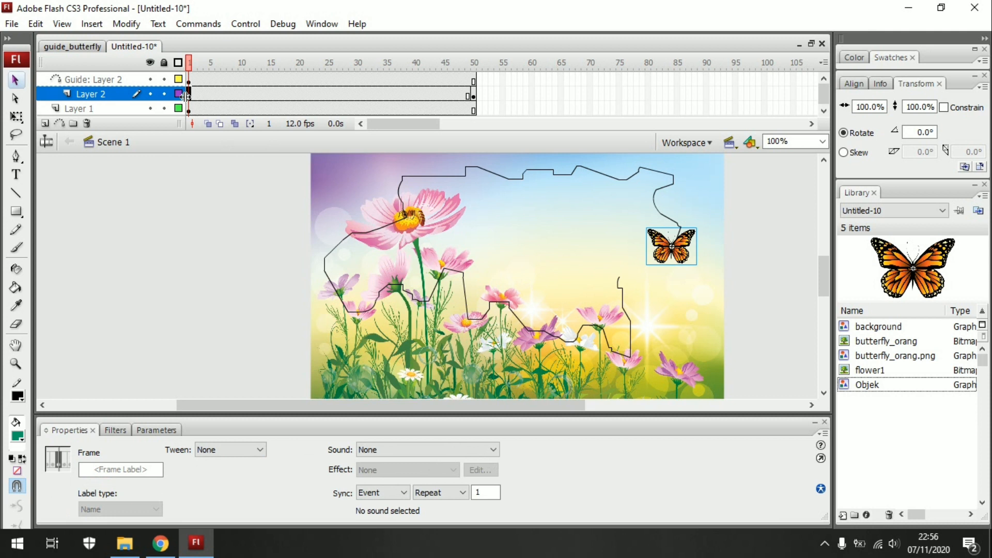
key("Return")
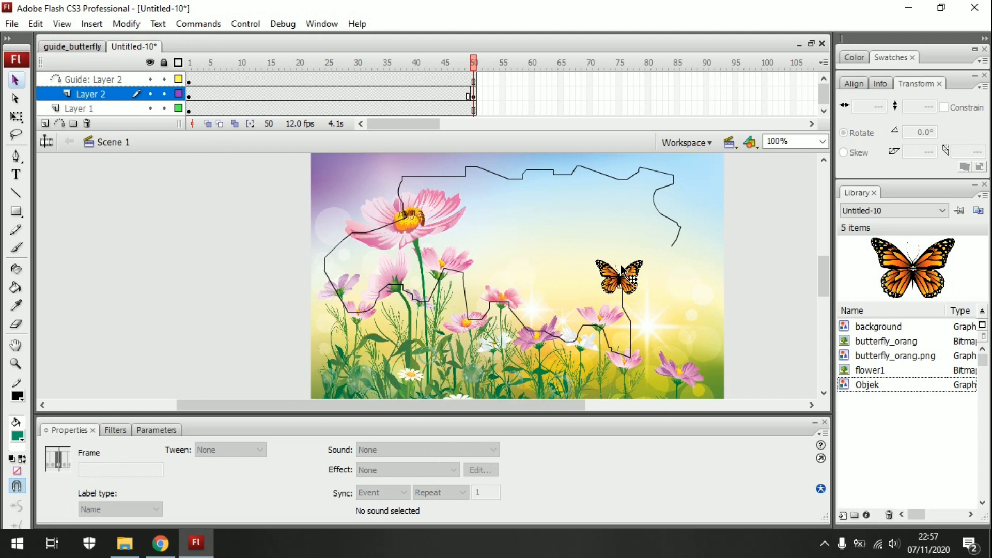
Step: Create a motion tween between the two butterfly keyframes on Layer 2
left_click(328, 98)
right_click(328, 98)
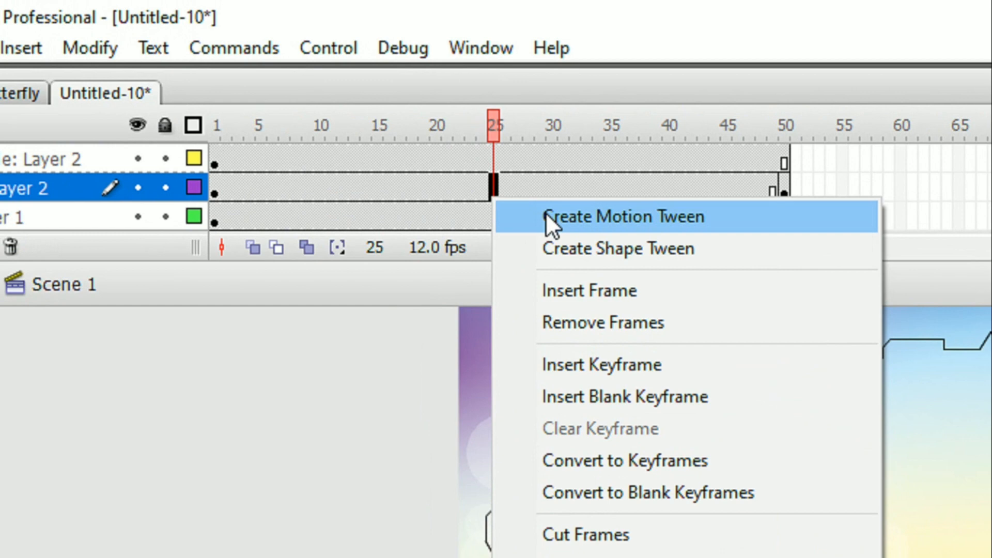
left_click(547, 216)
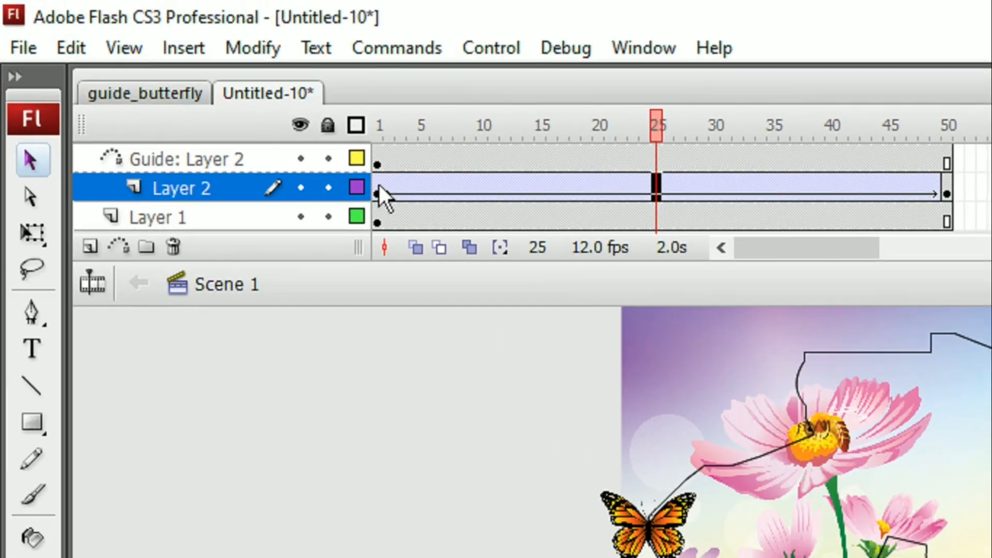
Step: Play the tween from frame 1 in the timeline, test the movie and close the test window
left_click(189, 95)
key("Return")
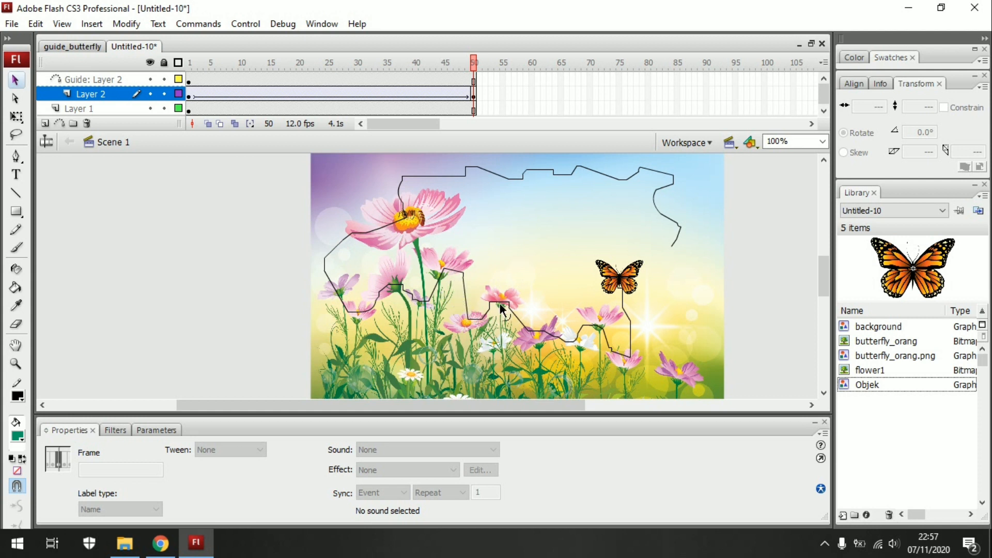
key("ctrl+Return")
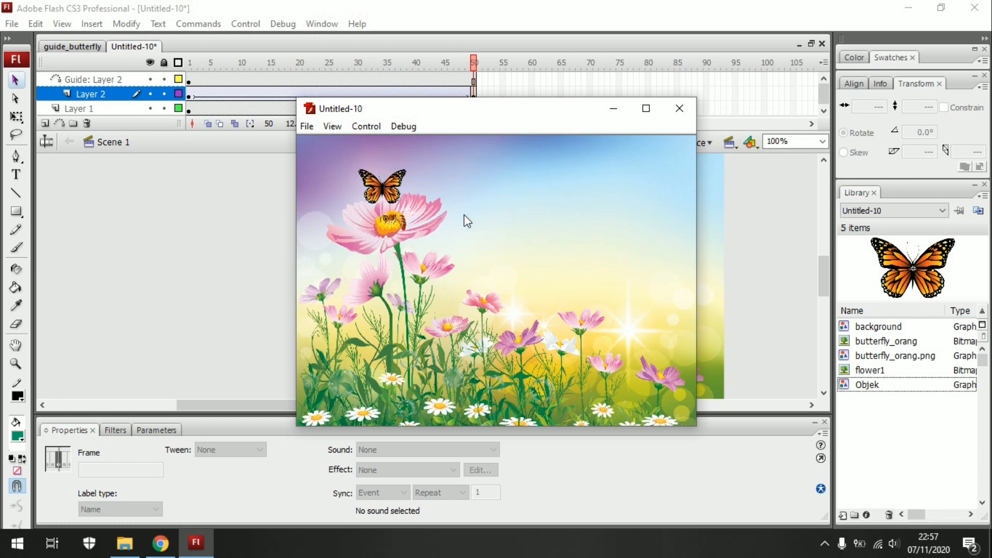
key("ctrl+w")
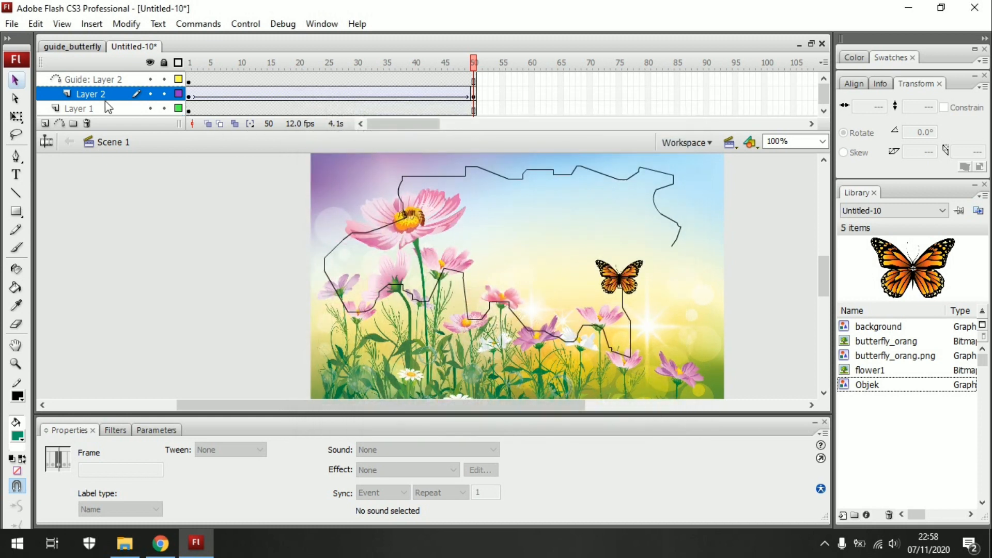
Step: Set the Layer 2 tween to rotate CW 3 times from frame 1 and test the movie
left_click(189, 94)
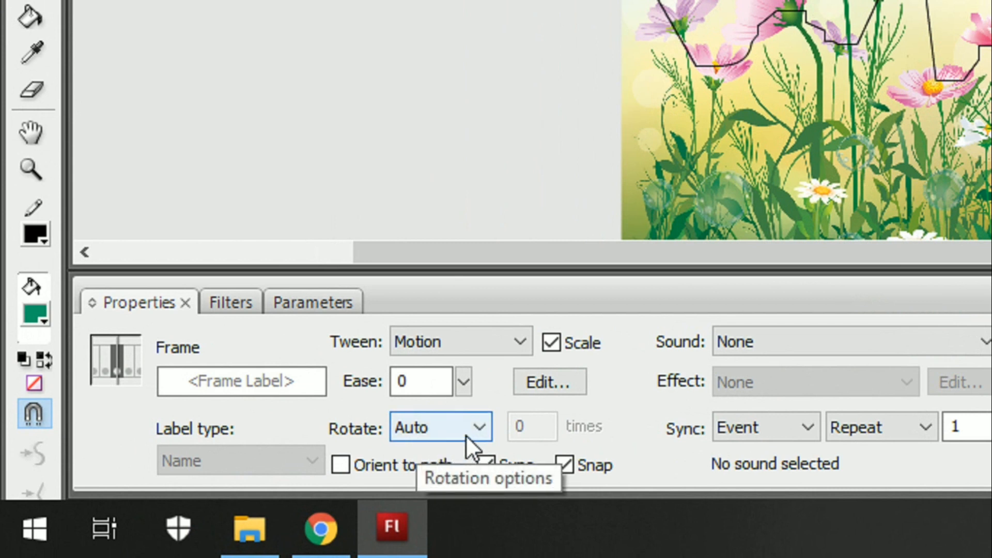
left_click(480, 426)
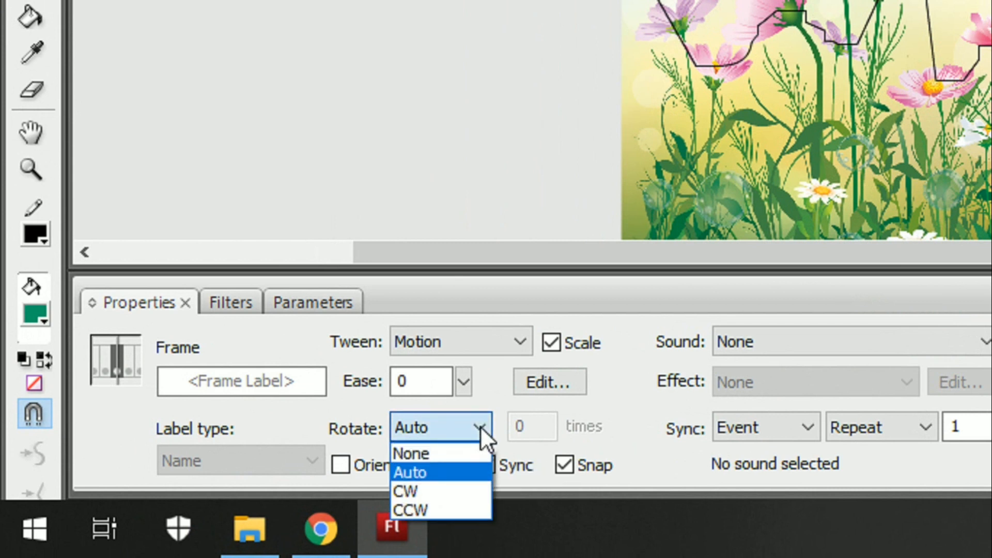
left_click(433, 491)
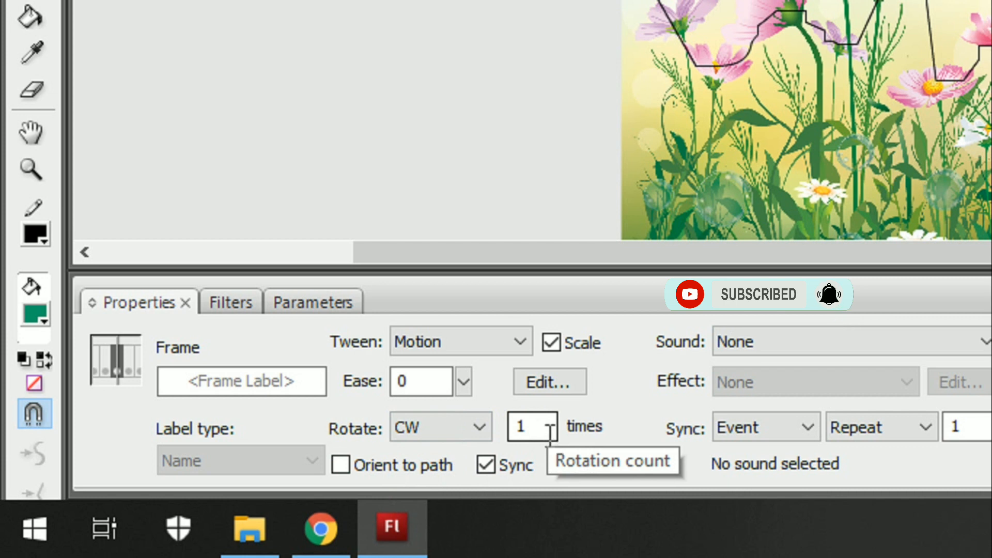
double_click(520, 433)
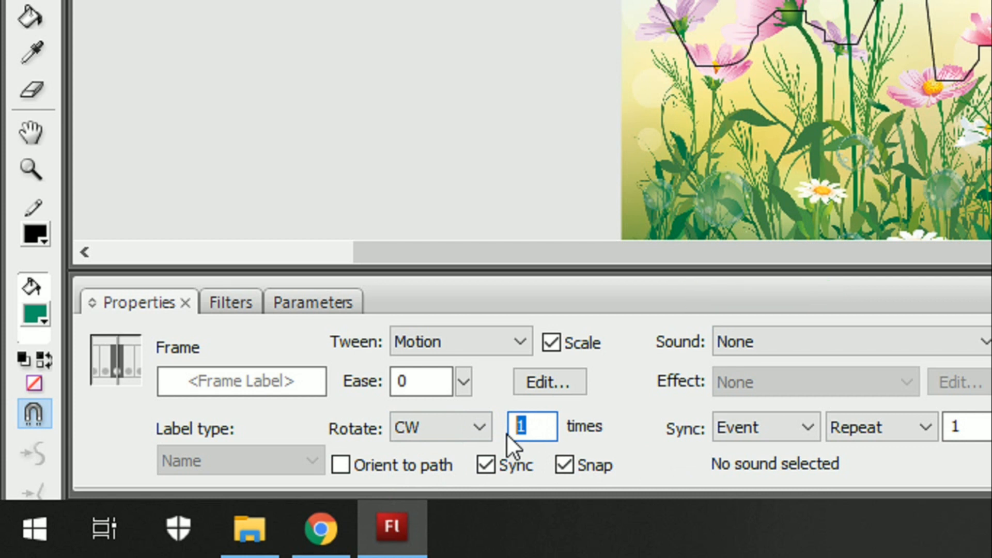
type("3")
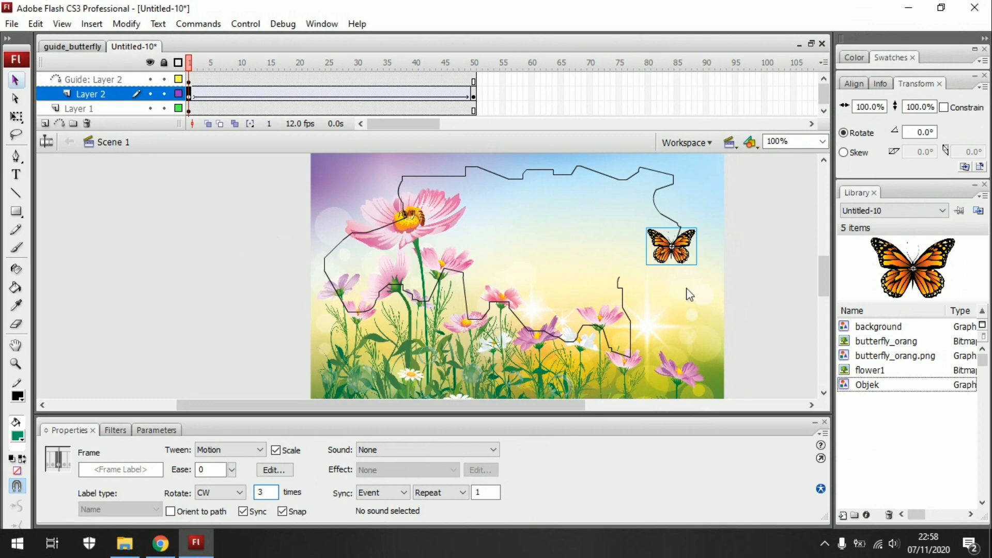
key("ctrl+Return")
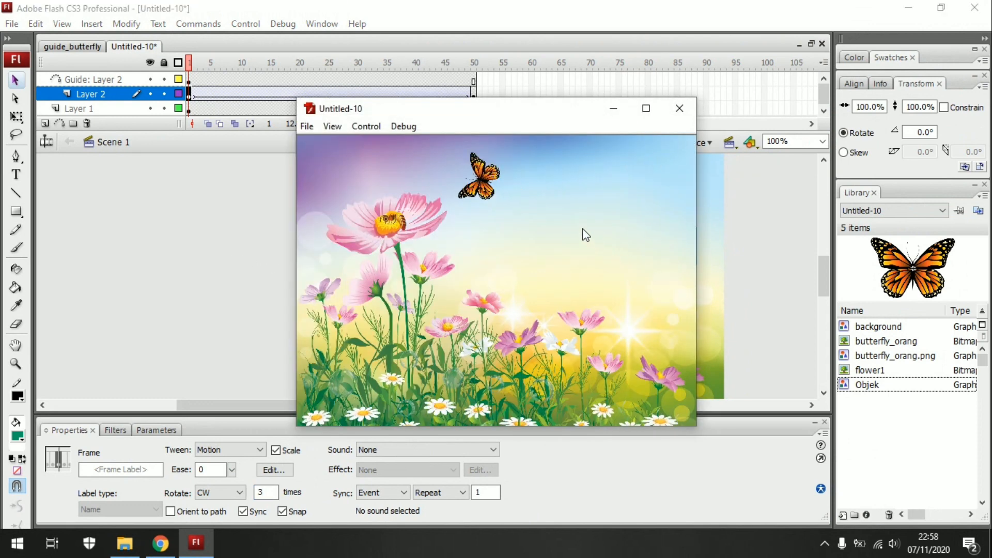